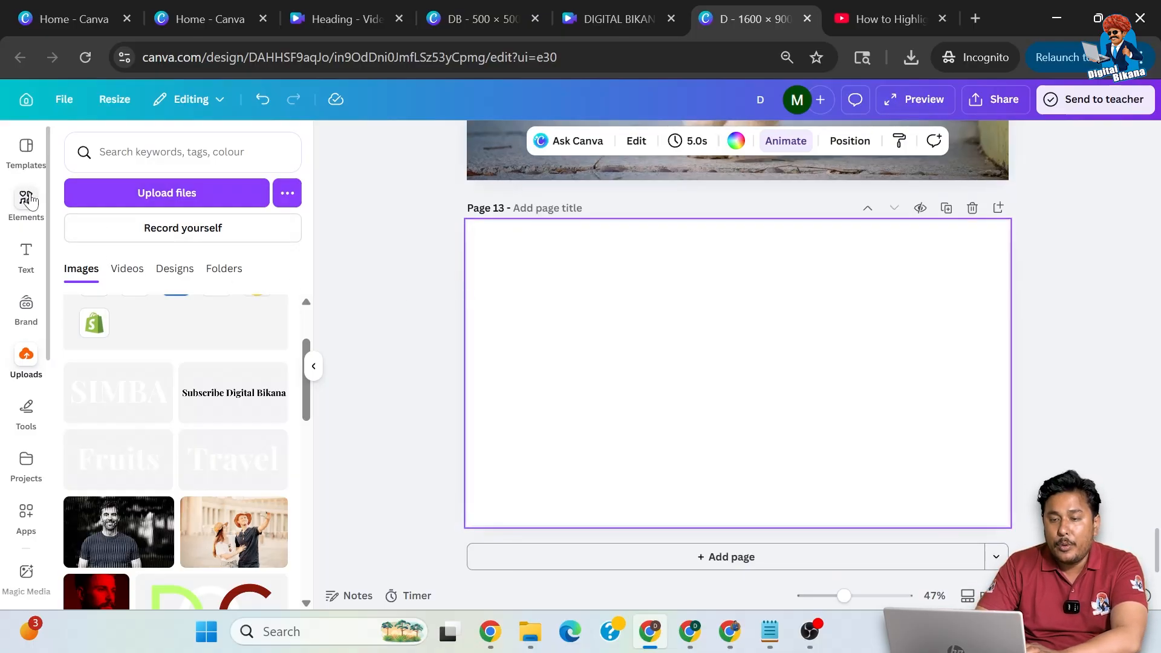
- Search the photo elements for "romance" and add the photo of a man proposing with red roses to page 13
left_click(26, 199)
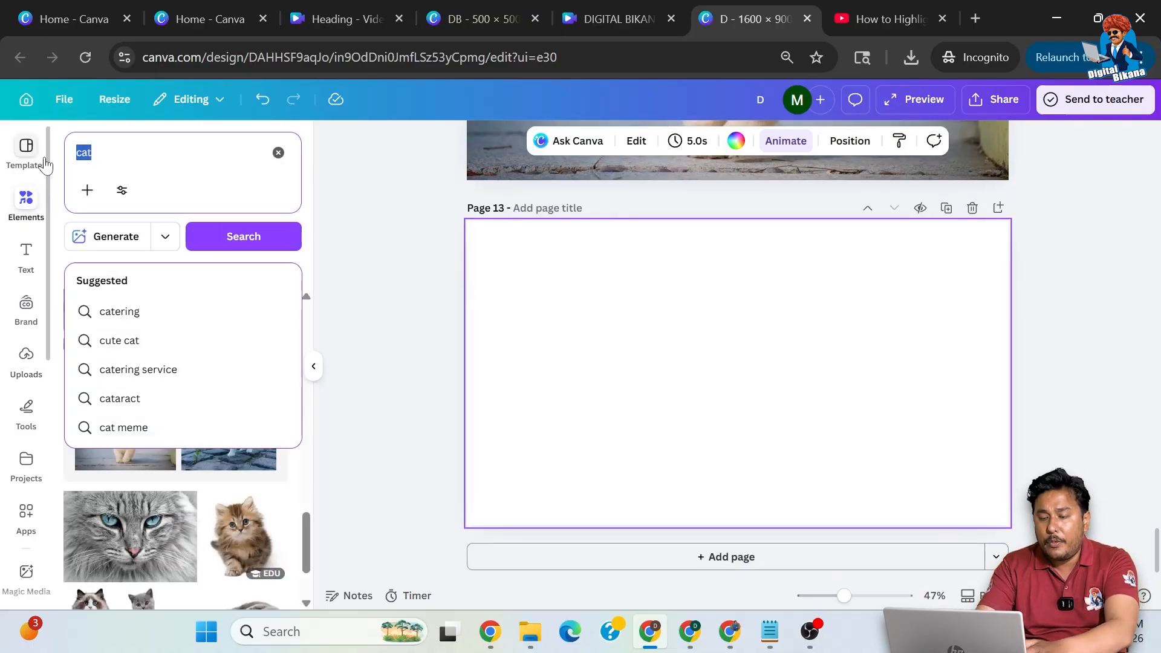
type("romance")
key("Return")
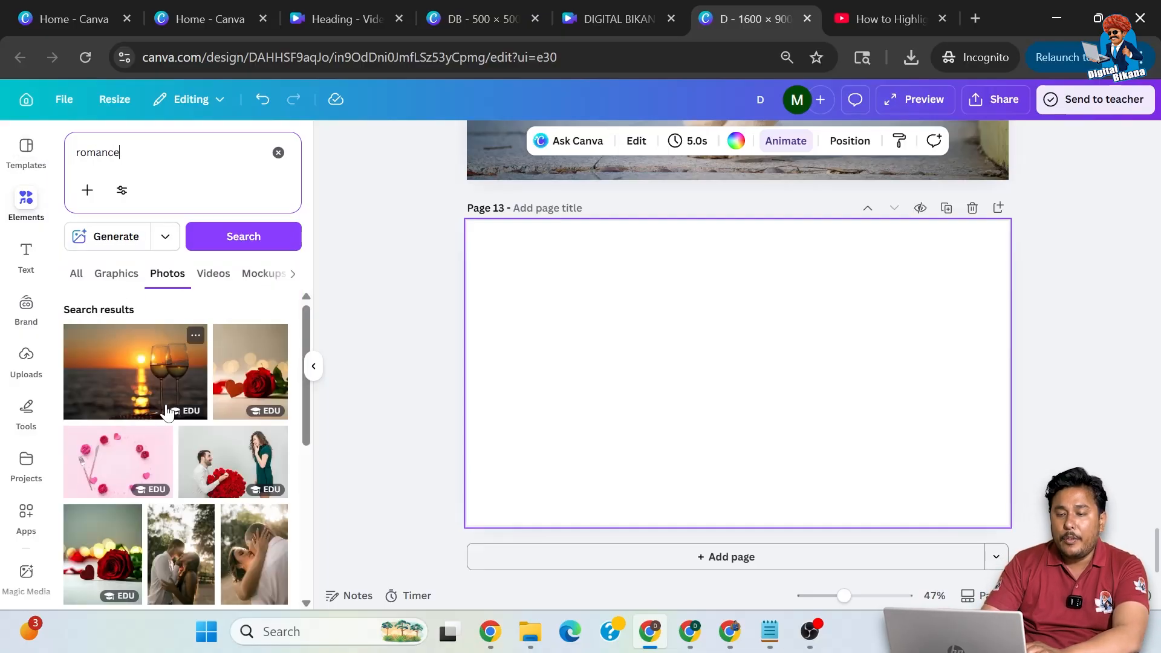
scroll(169, 408, "down", 1)
left_click(231, 425)
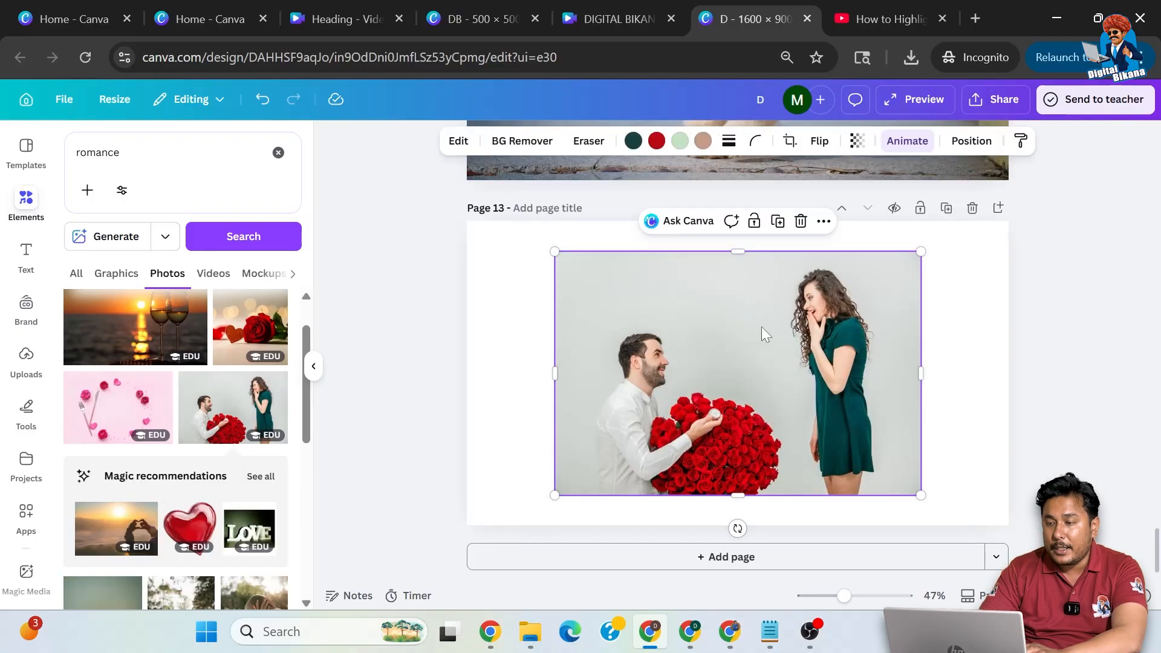
- Browse the remaining romance photo results for other suitable images
scroll(160, 482, "down", 3)
scroll(176, 502, "down", 3)
scroll(168, 533, "down", 1)
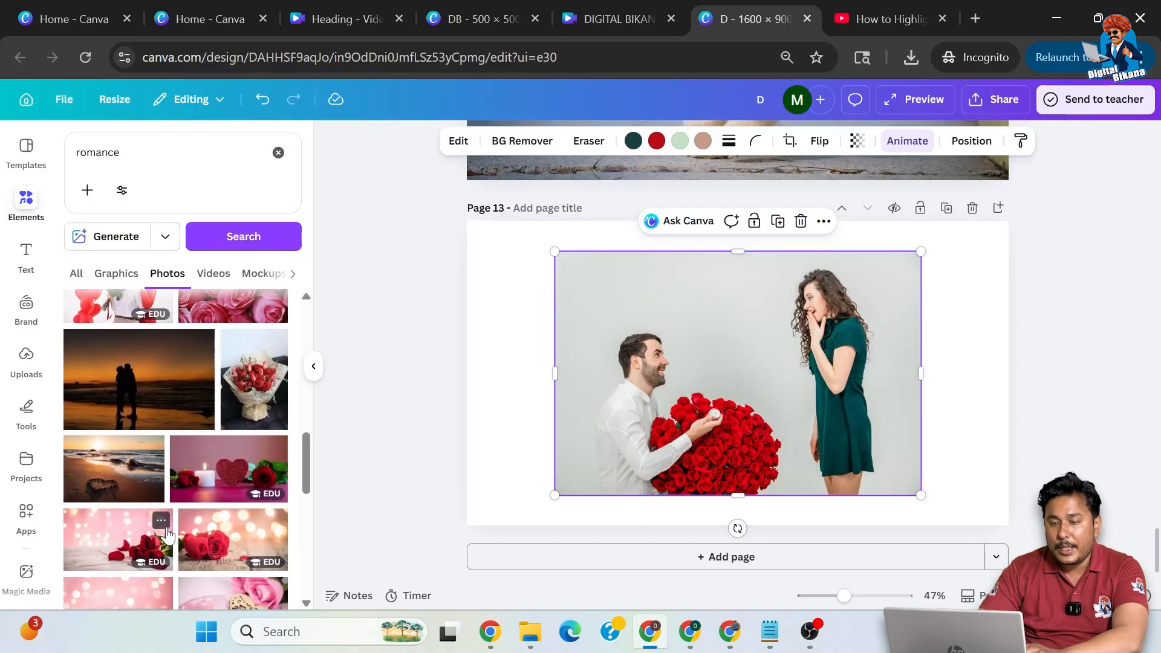
scroll(218, 426, "up", 3)
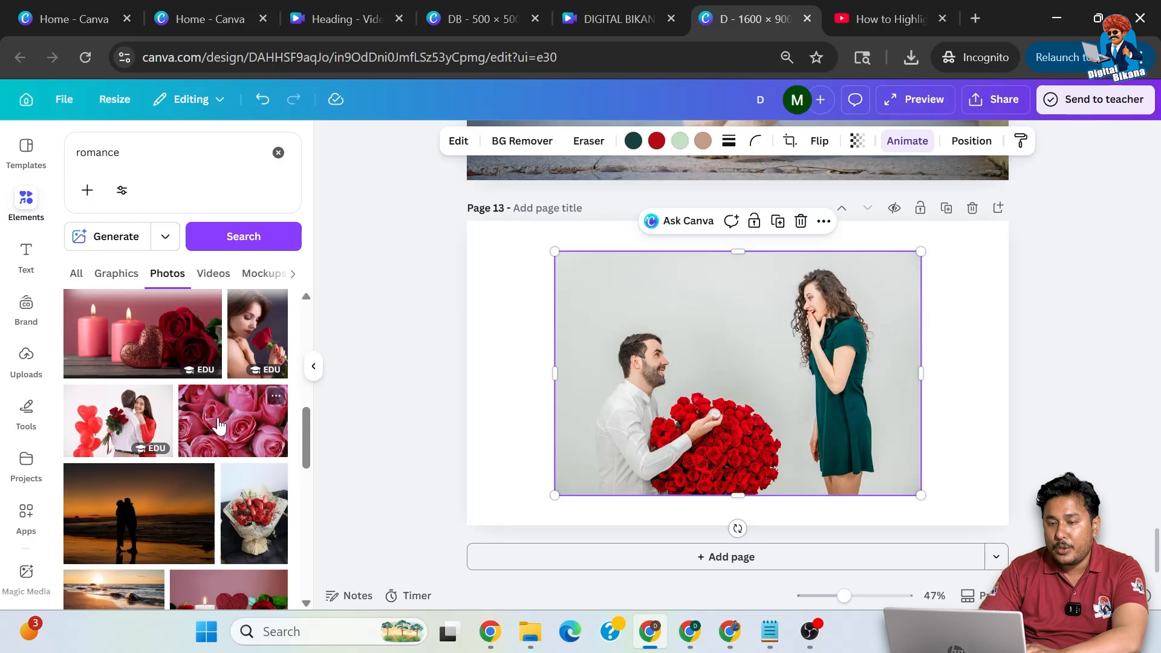
scroll(184, 492, "down", 5)
scroll(184, 493, "down", 6)
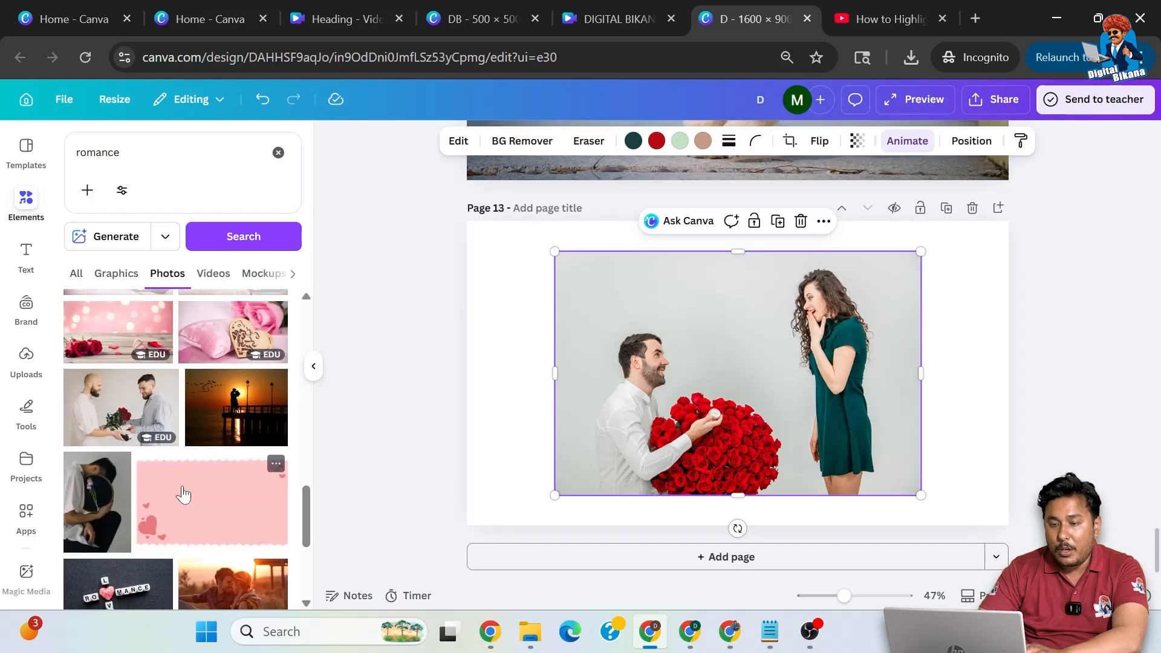
scroll(184, 493, "down", 3)
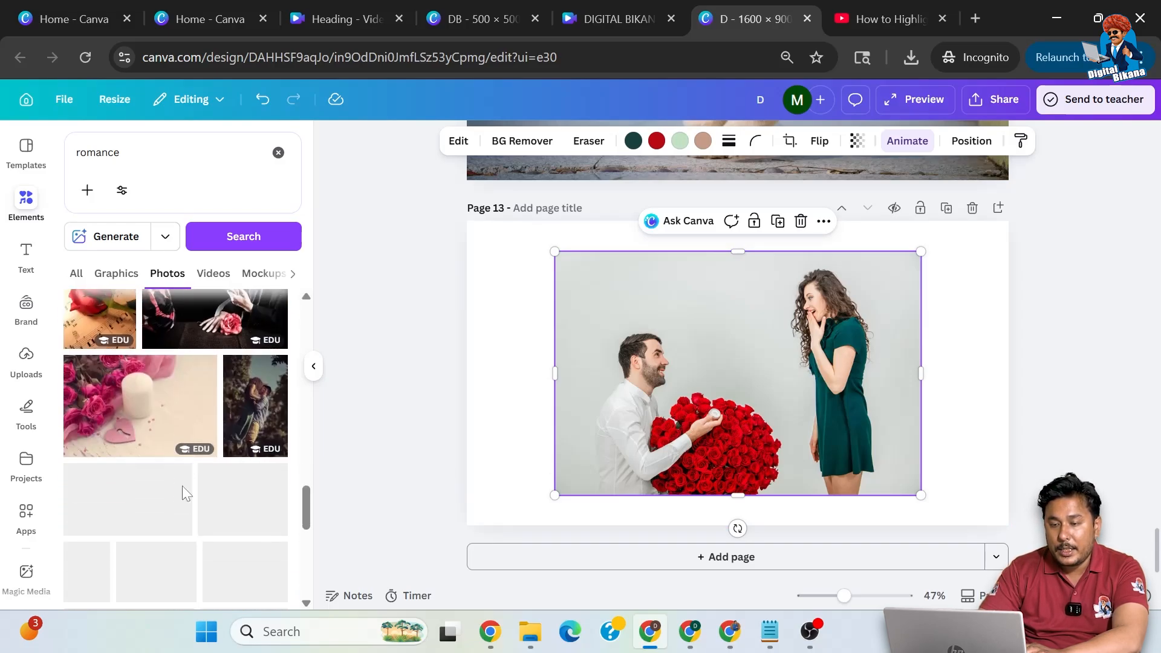
scroll(182, 486, "down", 1)
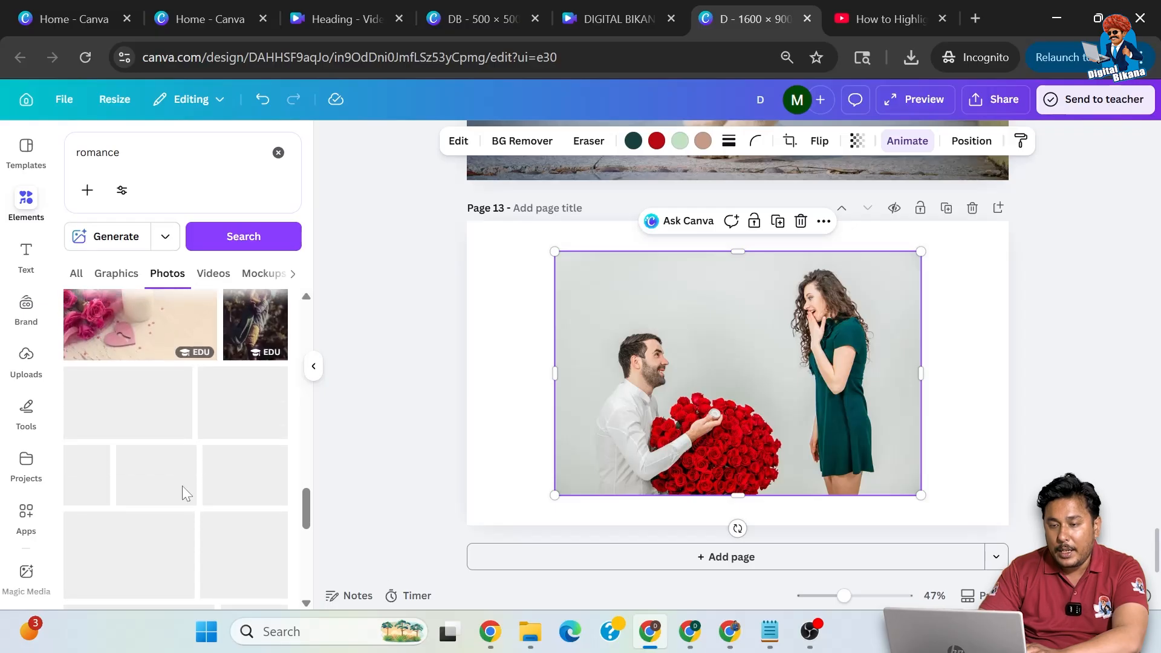
scroll(183, 492, "down", 5)
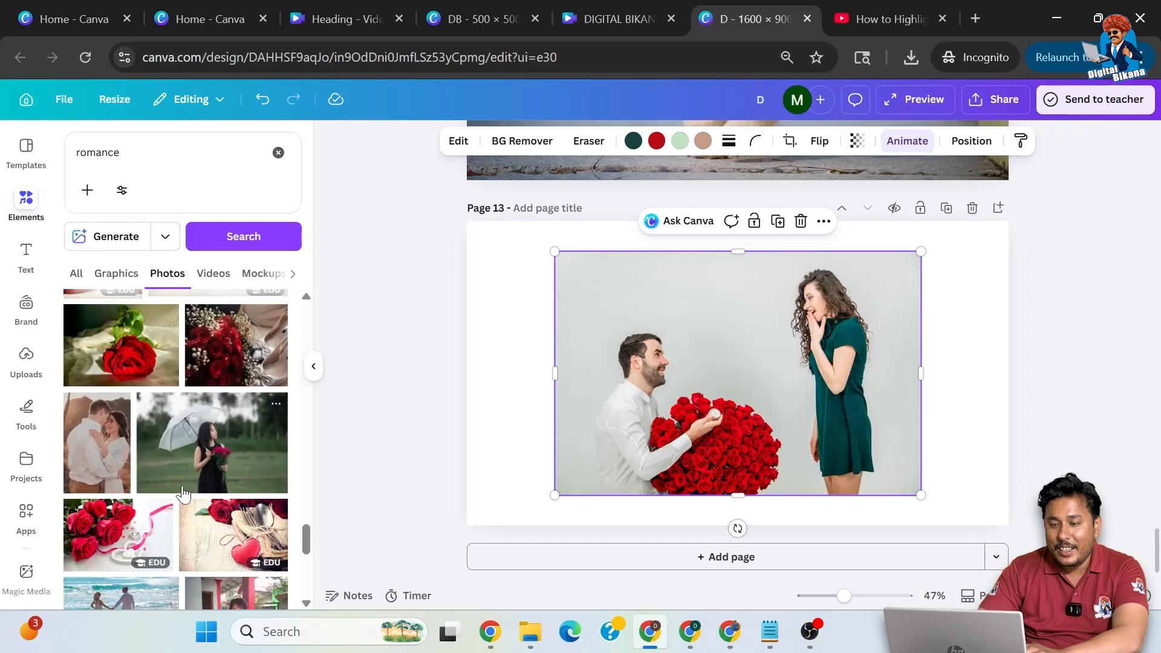
scroll(183, 493, "down", 3)
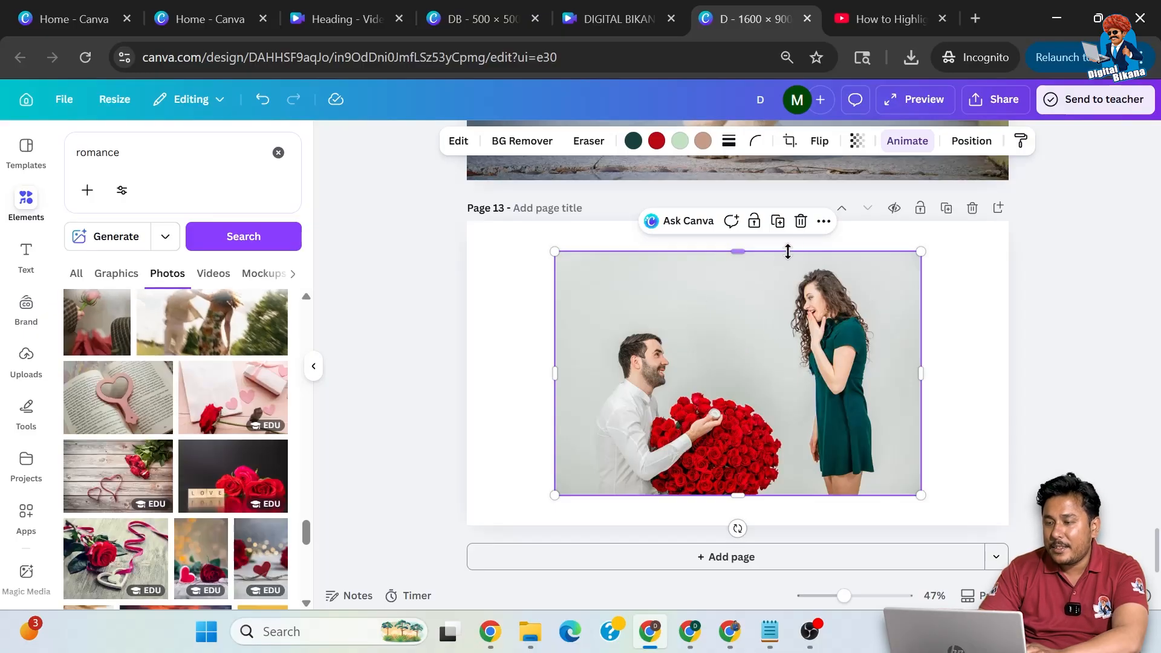
- Set the proposal photo as the background of page 13
left_click(823, 221)
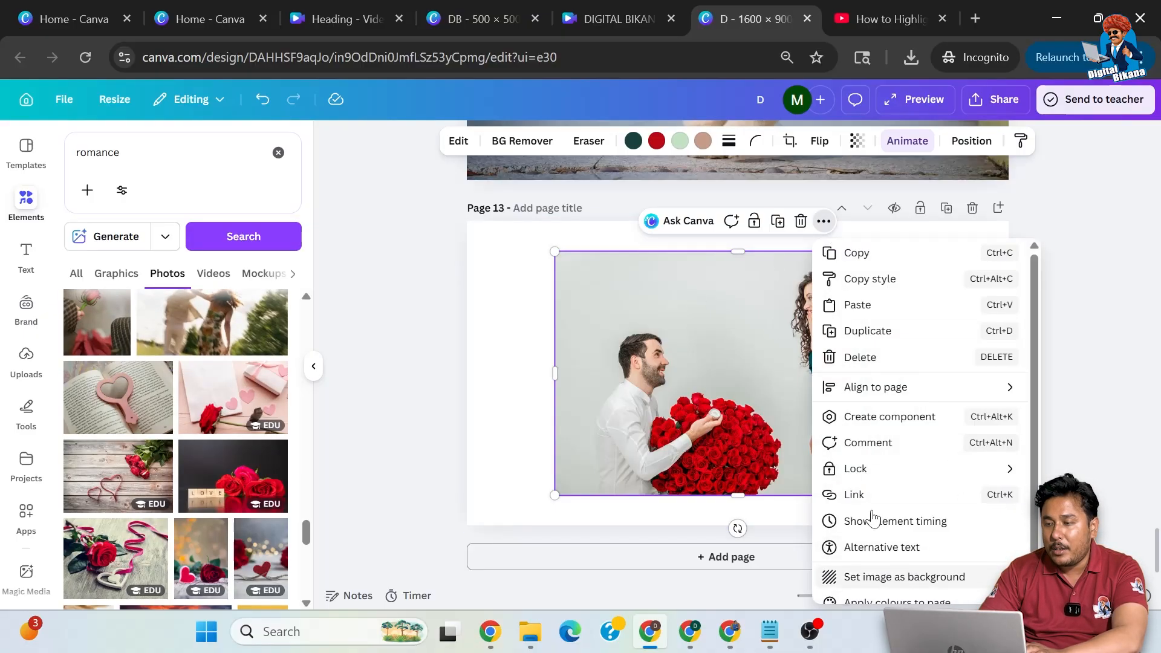
left_click(894, 578)
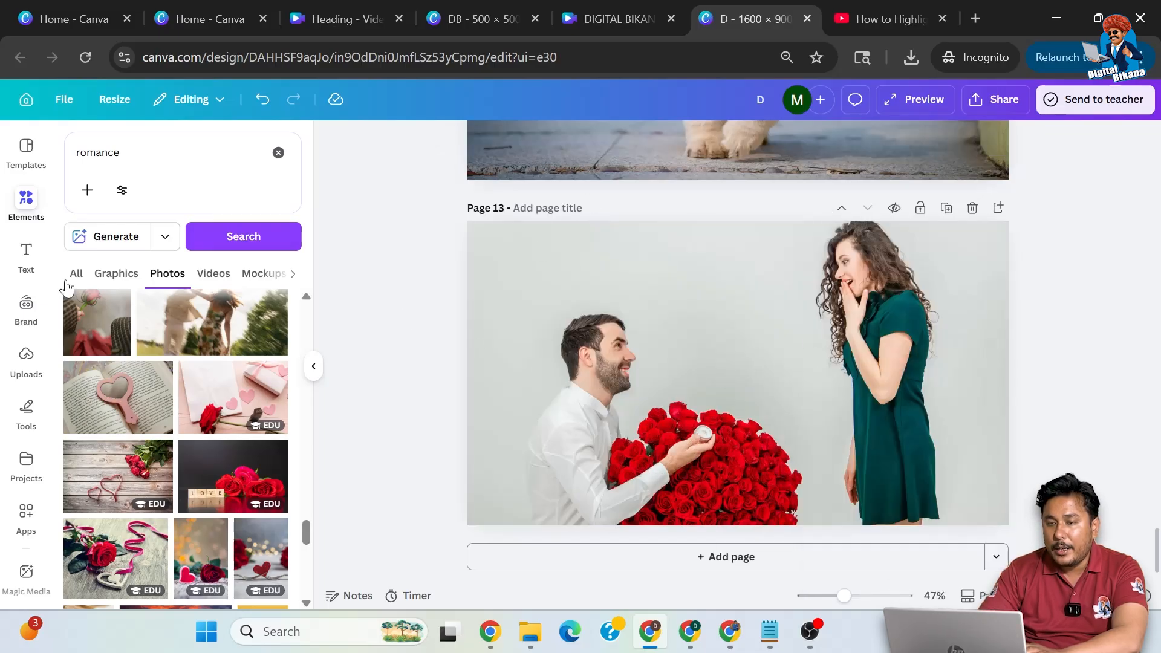
- Add a heading from the brand kit text styles to page 13 reading "LOVE IN AIR"
left_click(19, 259)
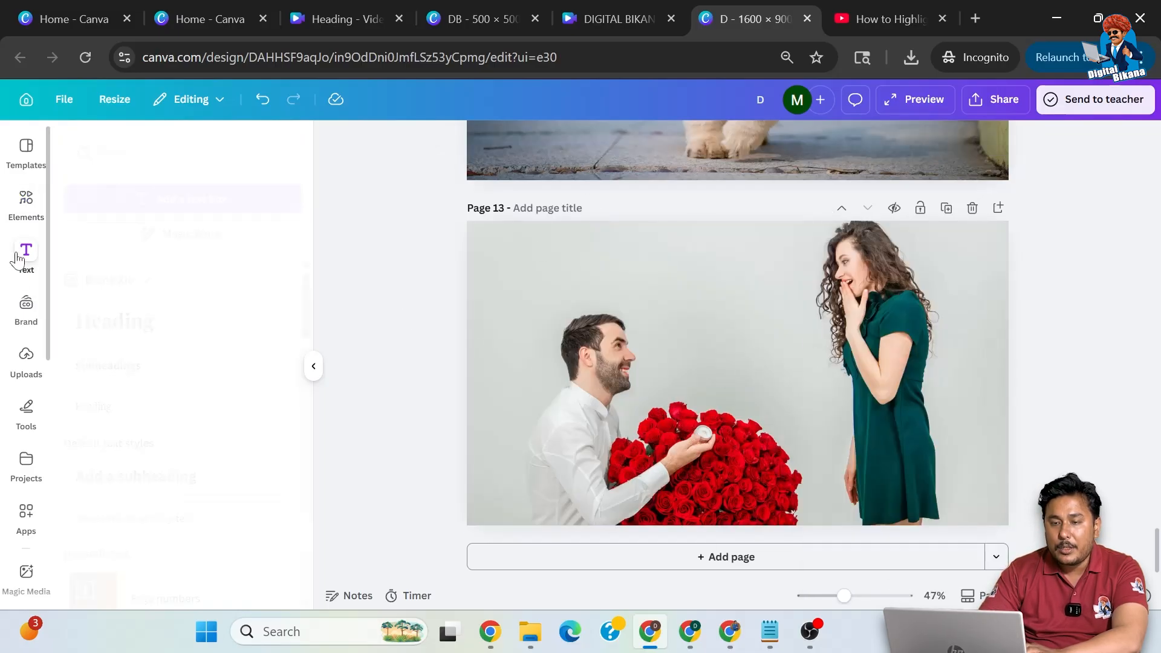
left_click(131, 333)
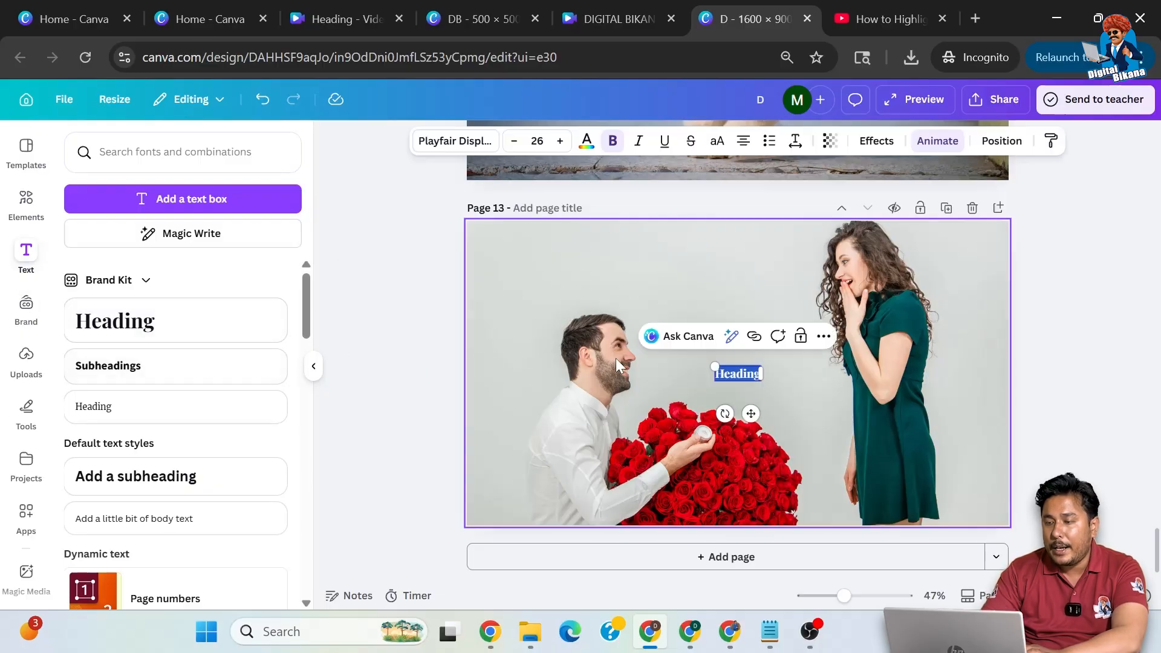
key("BackSpace")
type("LoVE")
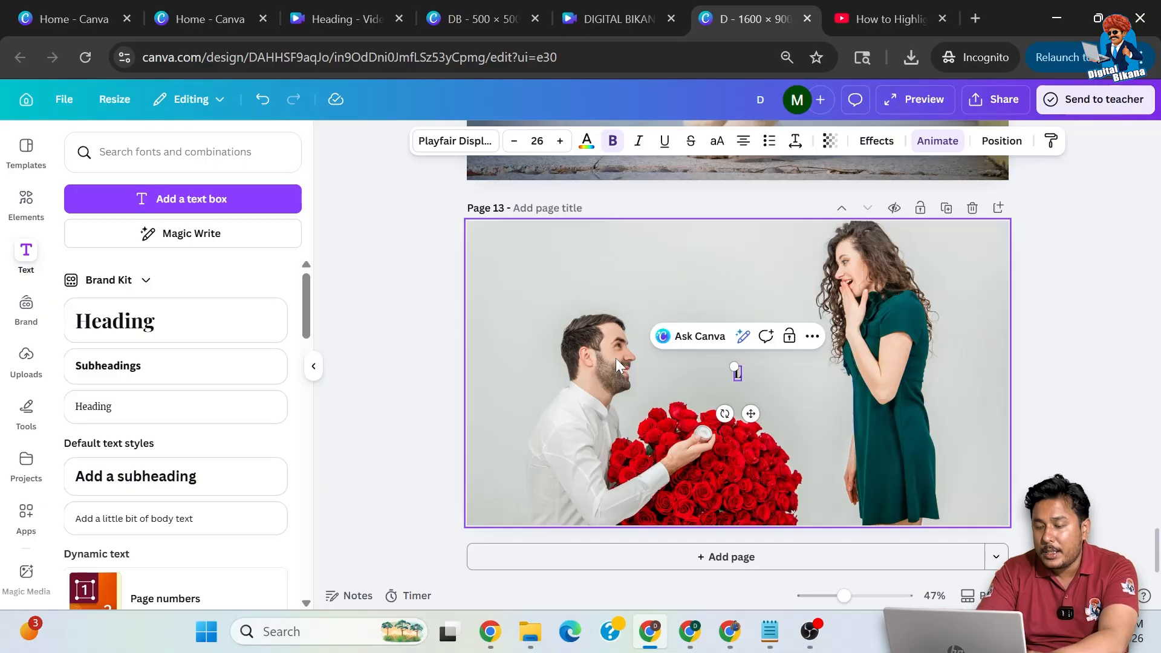
type(" IN AIR")
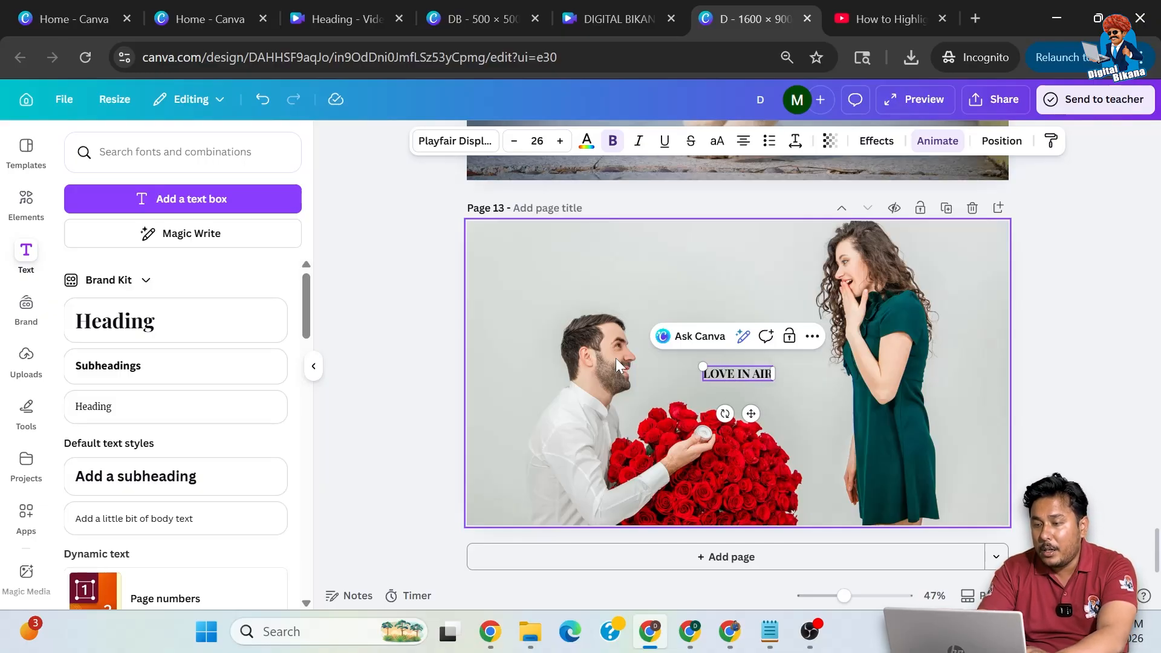
- Enlarge the LOVE IN AIR heading to about size 182 and move it up over the woman's face near the photo's upper edge
left_click_drag(701, 367, 535, 332)
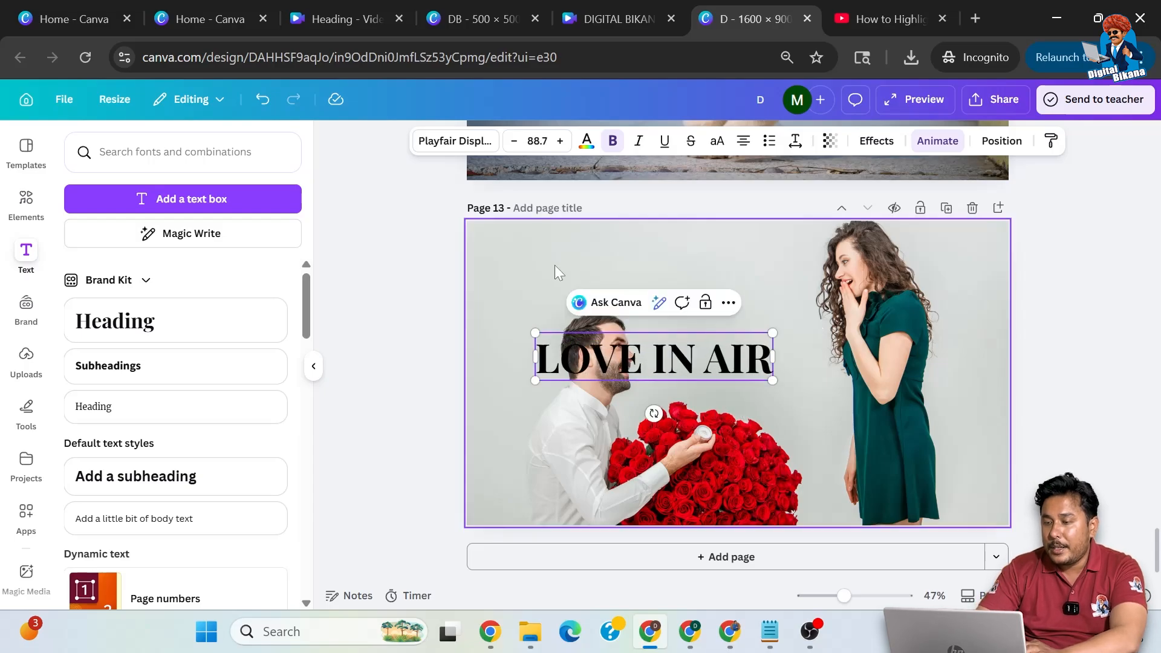
left_click_drag(858, 407, 967, 465)
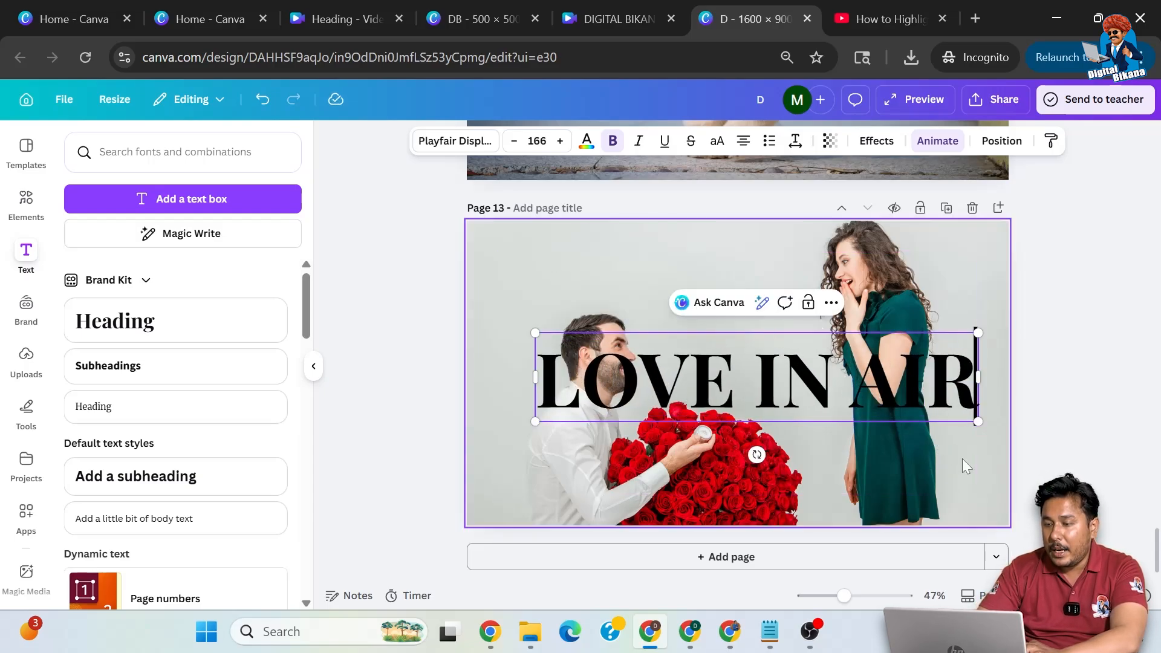
left_click_drag(535, 332, 490, 323)
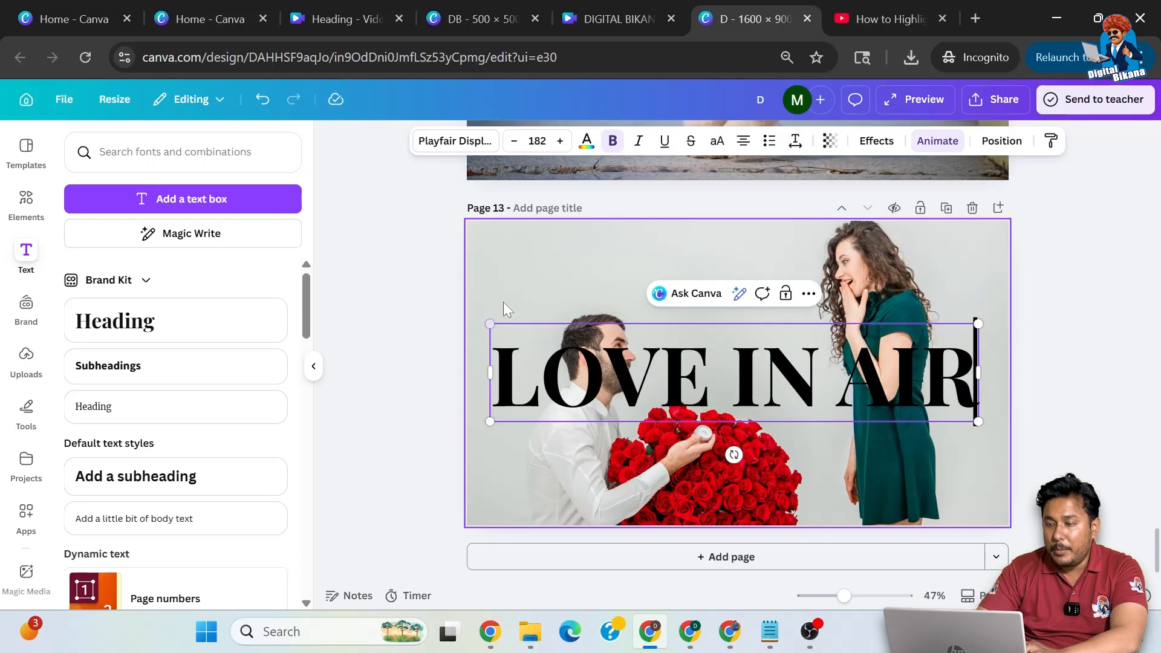
left_click(1109, 396)
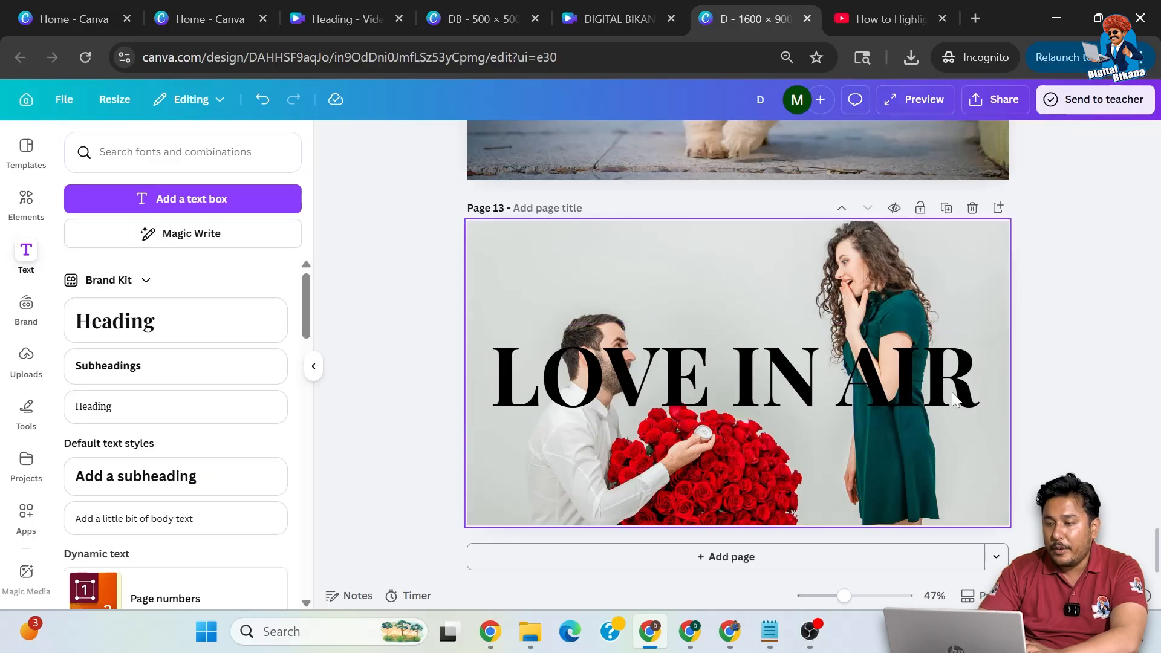
left_click(909, 395)
left_click_drag(910, 395, 910, 302)
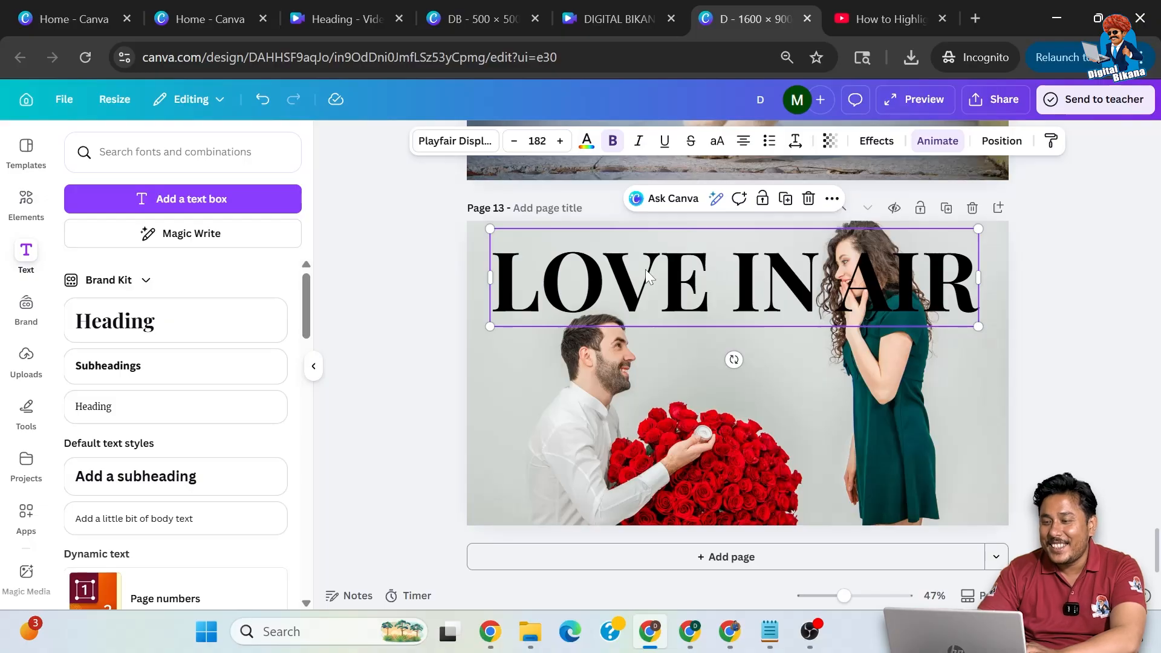
- Change the LOVE IN AIR heading's text colour to solid red #FF0000
left_click(586, 141)
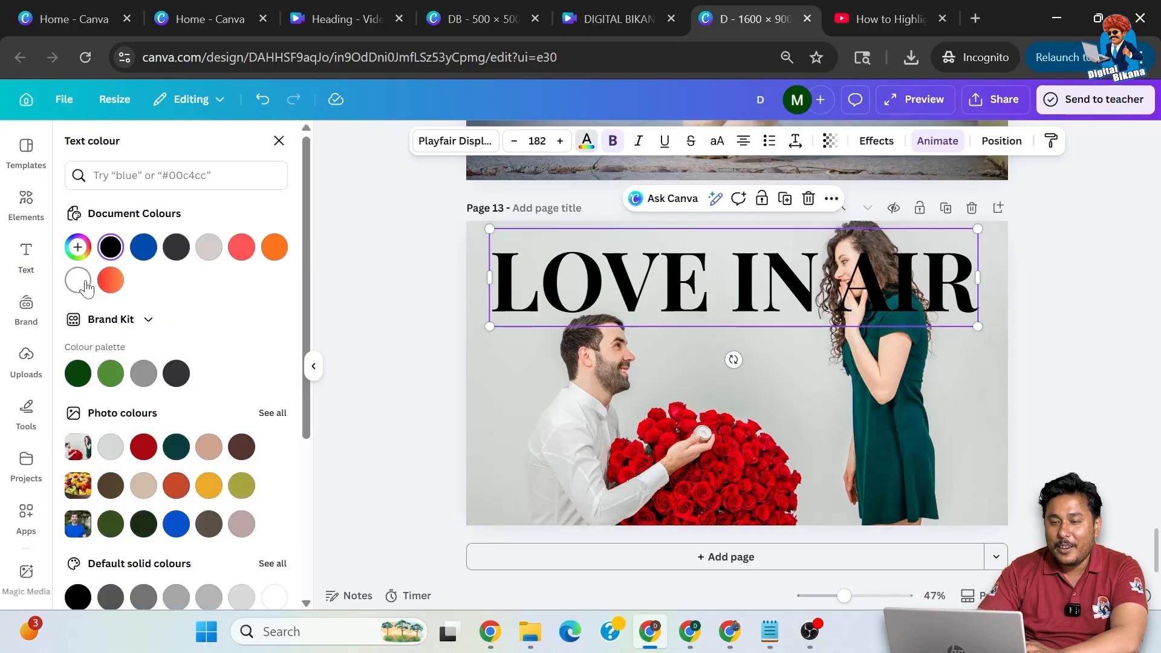
left_click(77, 247)
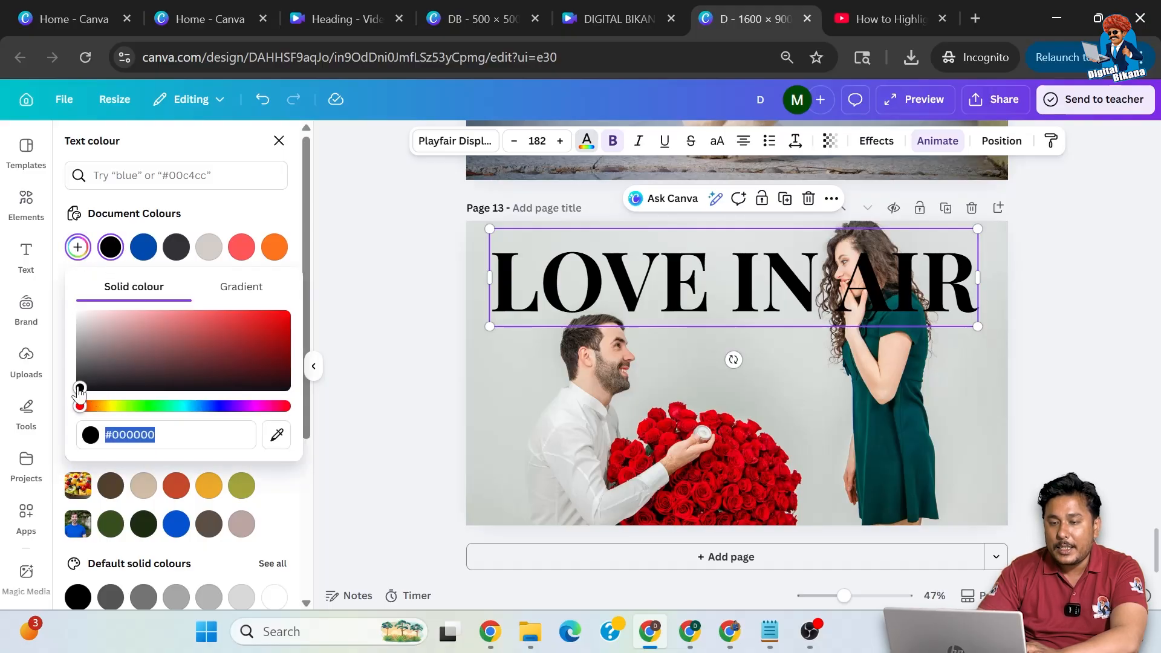
left_click_drag(81, 393, 307, 305)
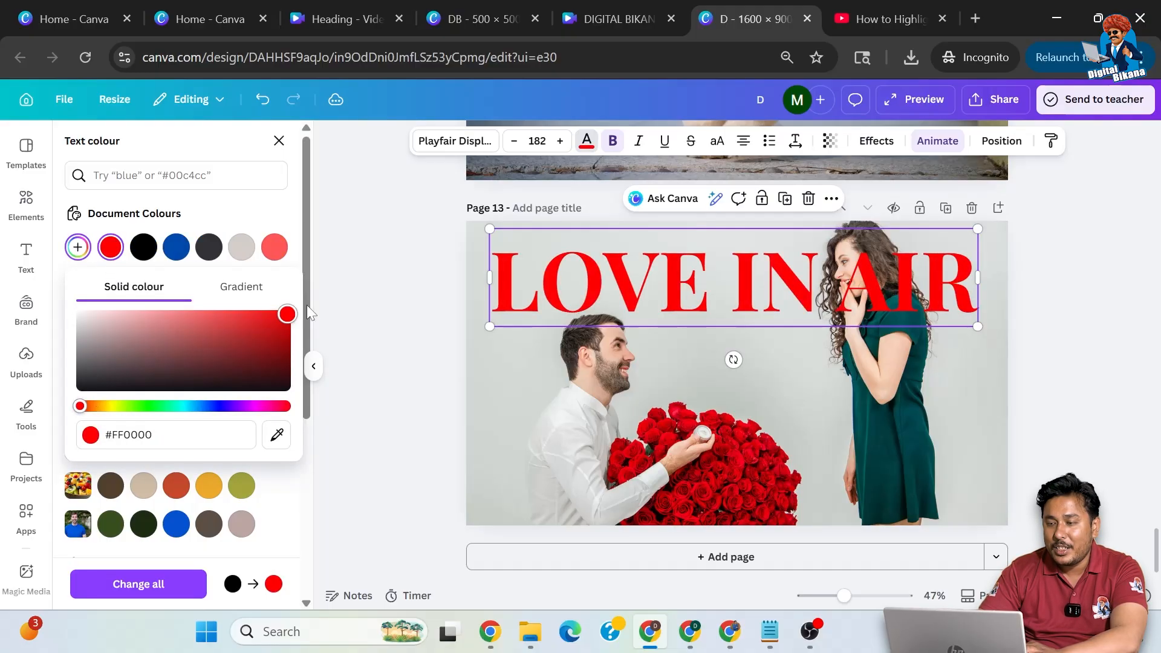
left_click(212, 213)
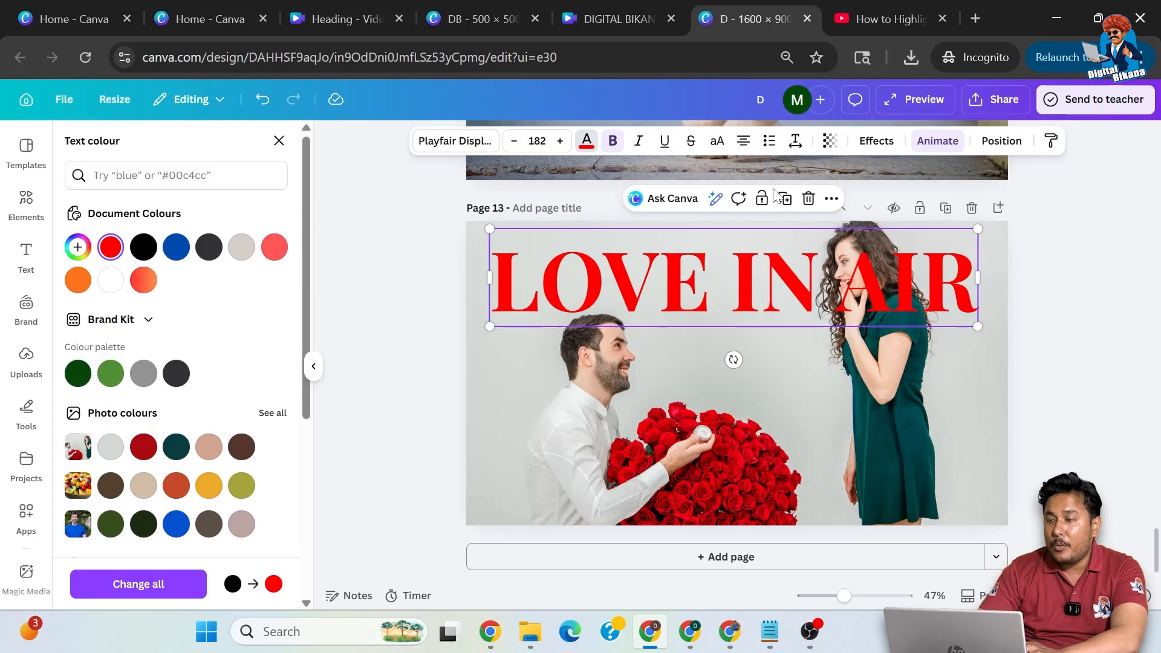
- Try the Glow text effect on the LOVE IN AIR heading with an intensity of 39
left_click(884, 150)
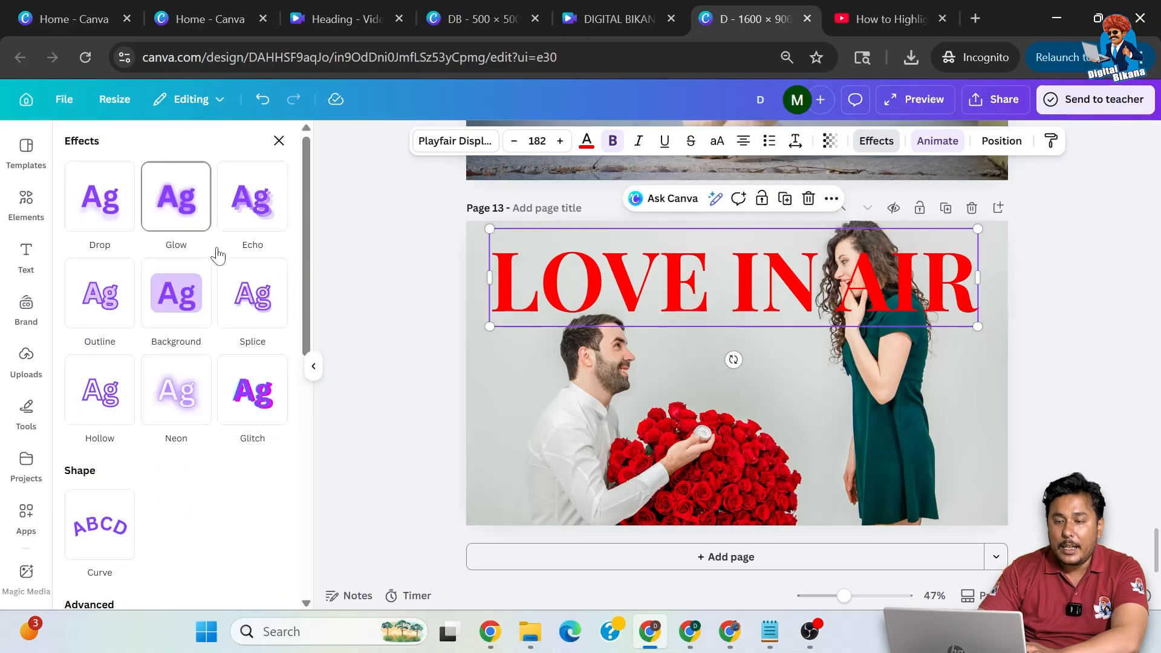
scroll(158, 475, "down", 5)
scroll(158, 476, "up", 5)
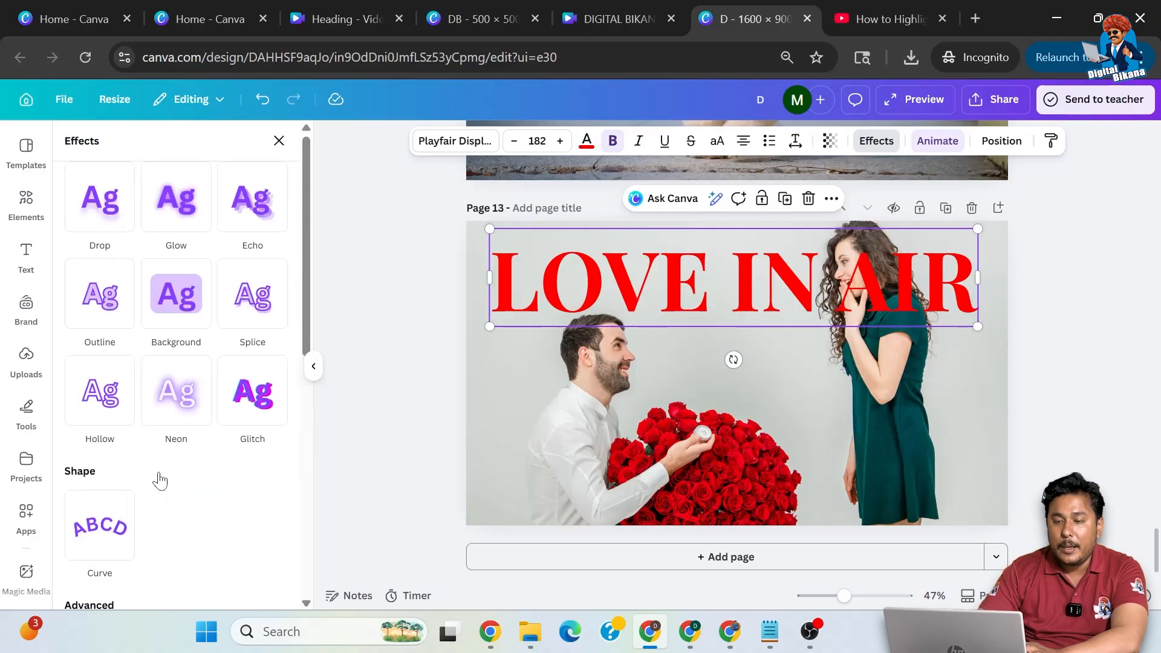
left_click(175, 205)
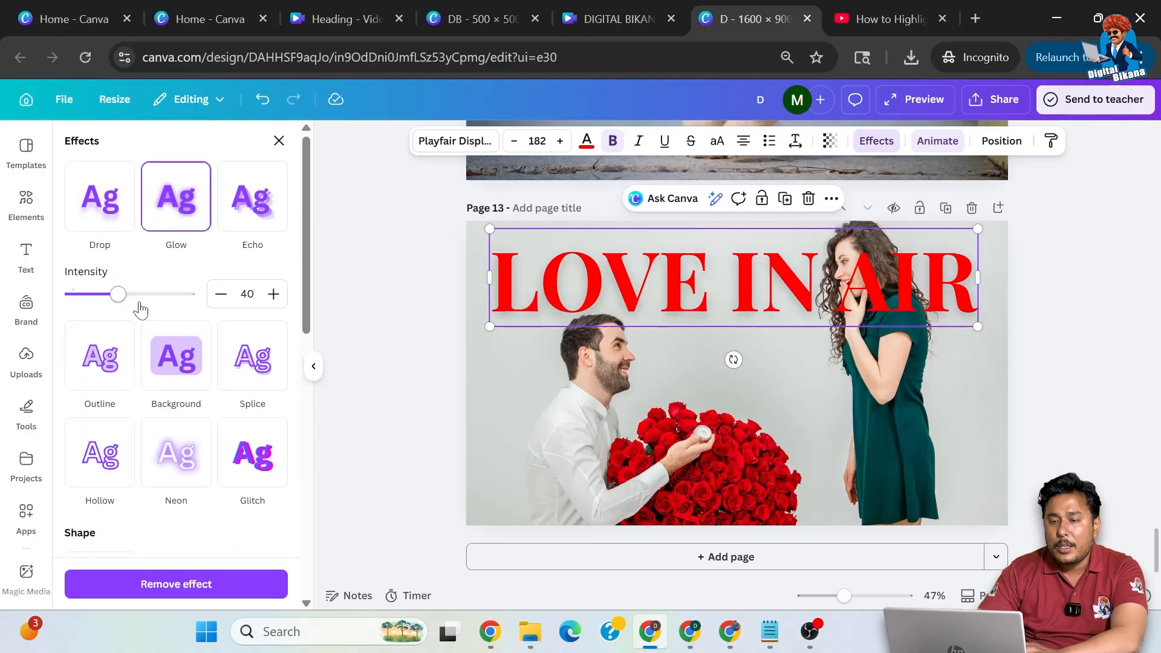
mouse_move(118, 302)
left_mouse_down()
mouse_move(221, 294)
mouse_move(87, 295)
mouse_move(242, 298)
mouse_move(78, 294)
mouse_move(143, 295)
mouse_move(118, 294)
left_mouse_up()
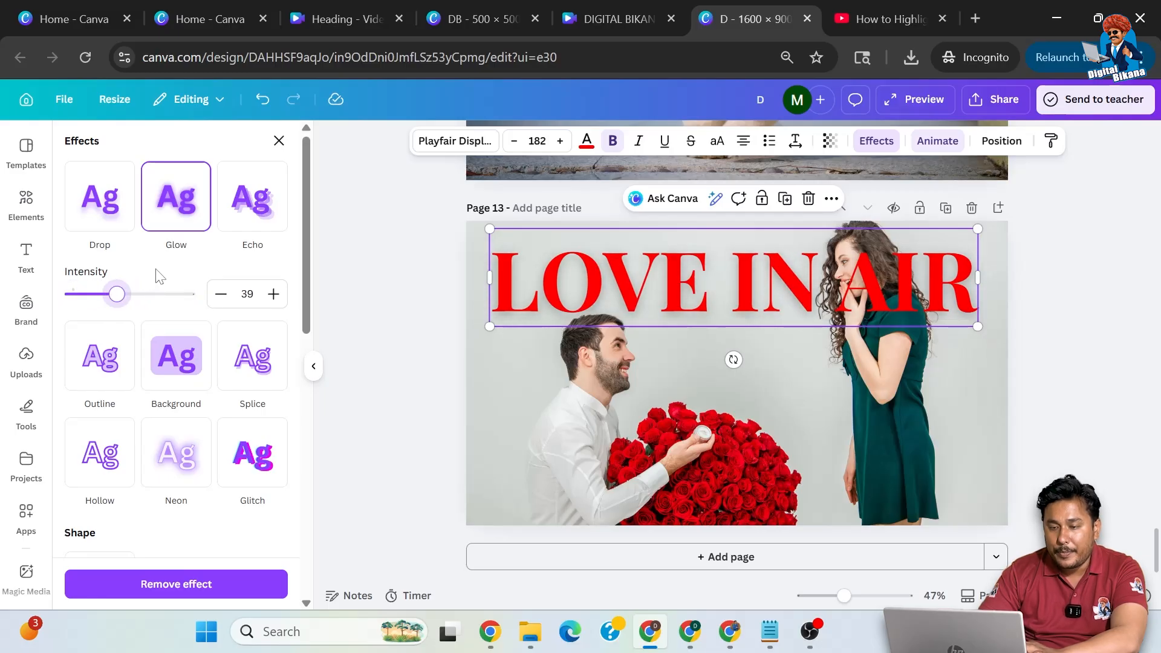
- Apply the Drop shadow effect to the heading with direction -41, offset 46, blur 75 and transparency 100
left_click(124, 213)
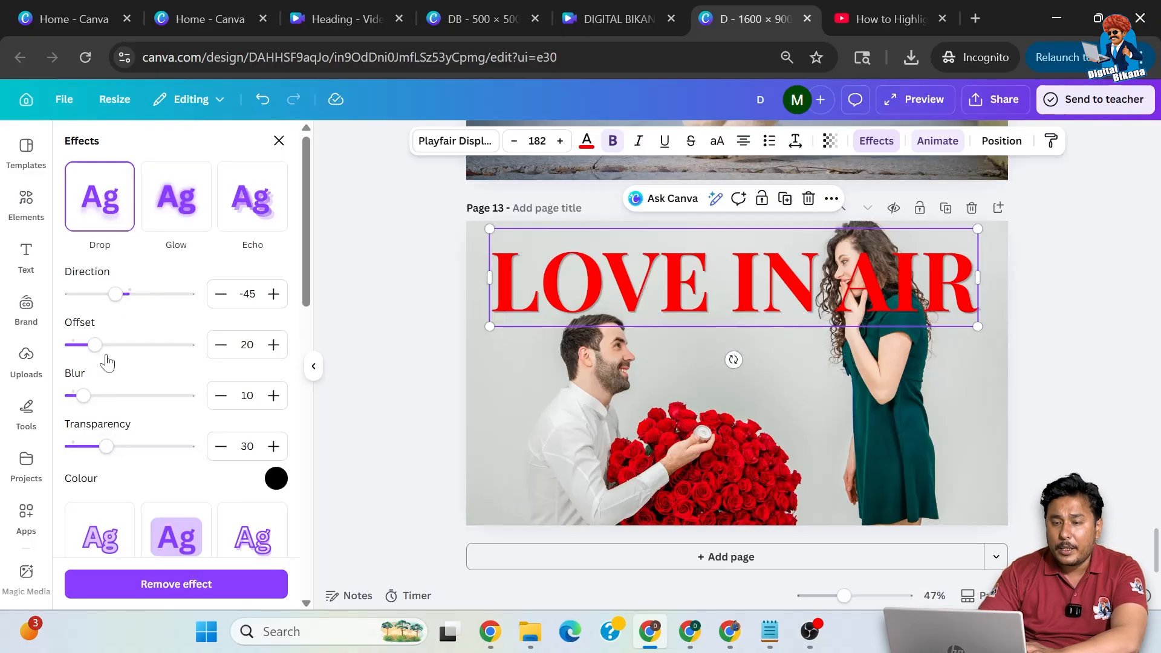
mouse_move(116, 294)
left_mouse_down()
mouse_move(151, 294)
mouse_move(116, 294)
left_mouse_up()
left_click_drag(109, 448, 267, 450)
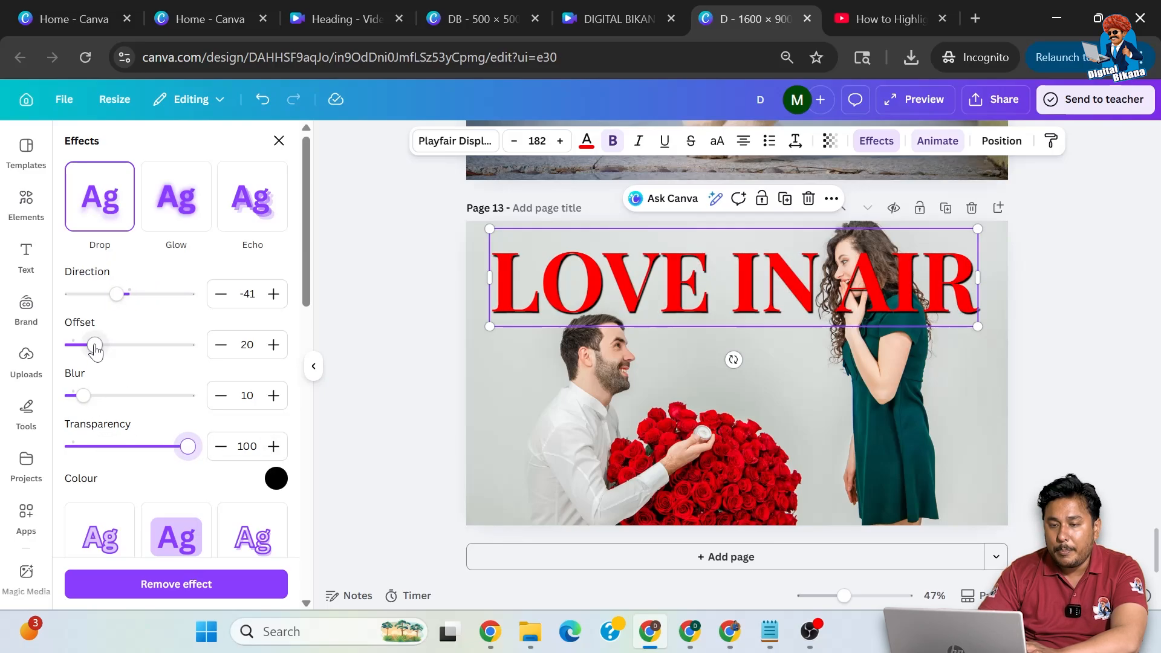
left_click_drag(96, 349, 126, 348)
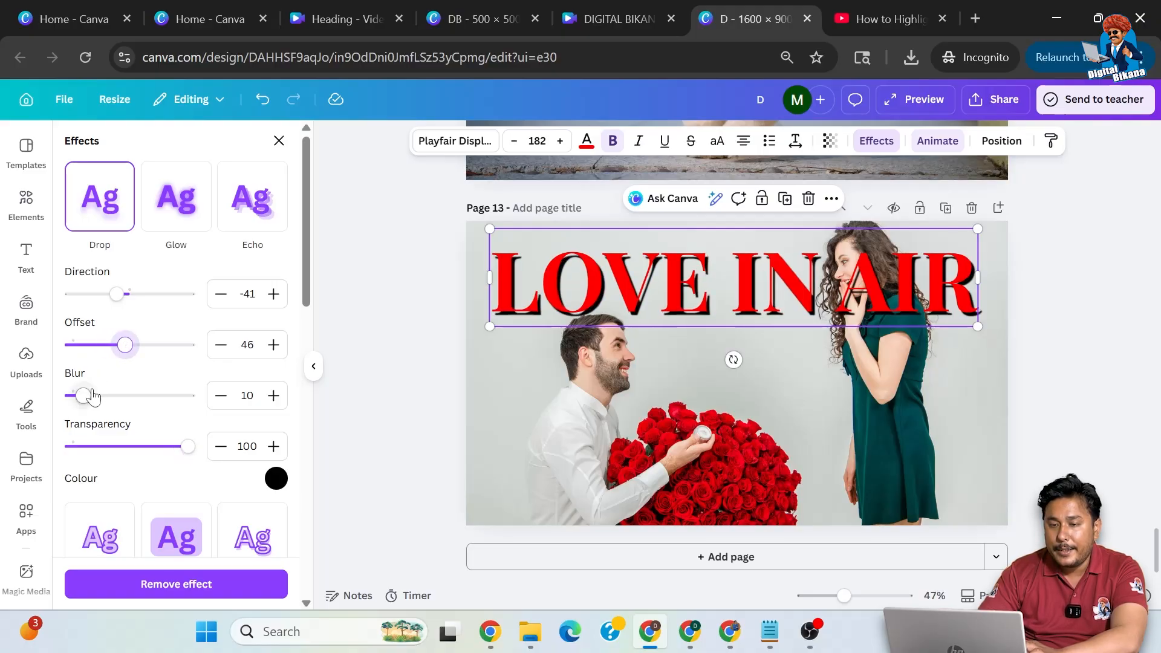
left_click_drag(88, 396, 160, 393)
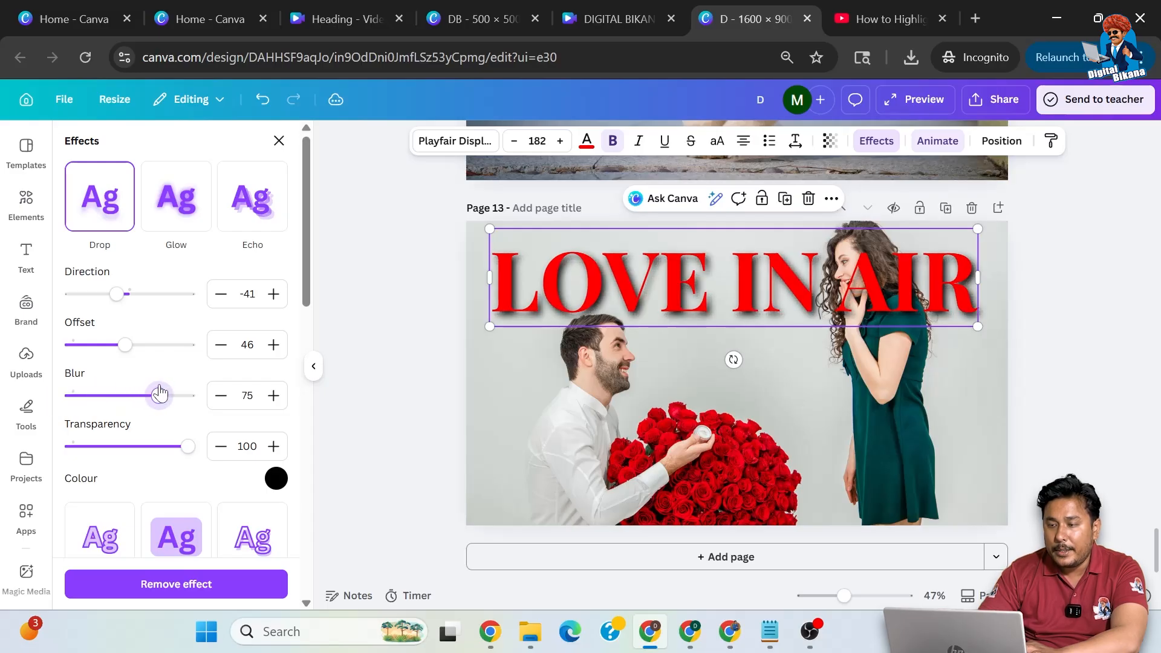
left_click(279, 140)
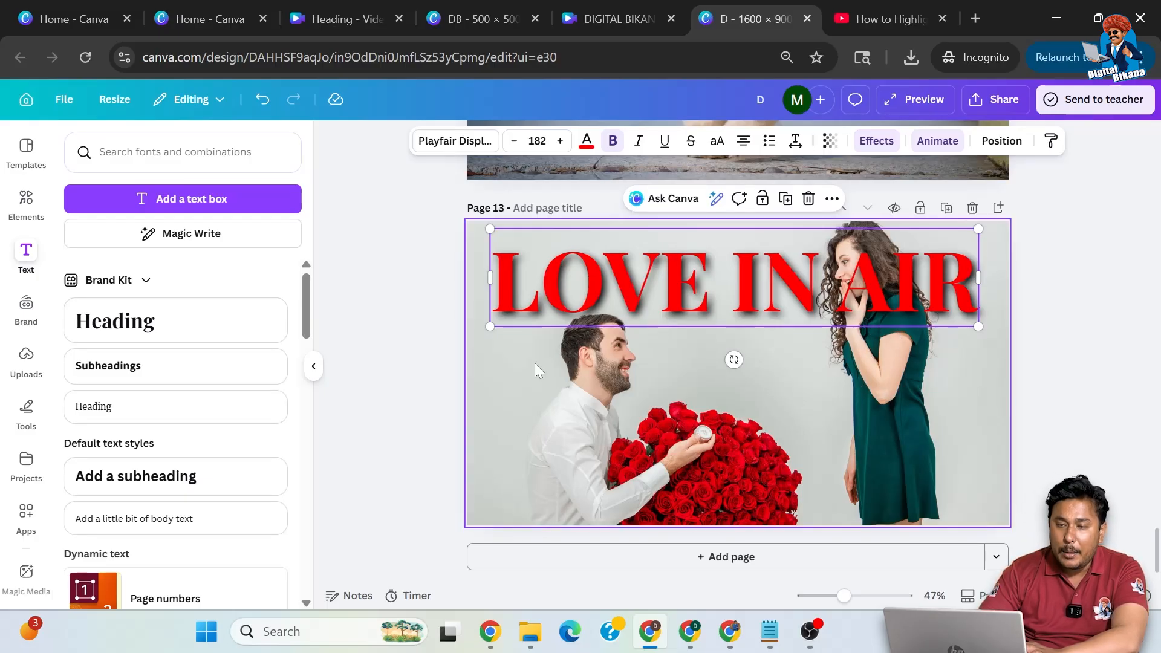
- Add a second copy of the proposal photo with the red roses to page 13 from the romance photo results and remove its background
left_click(26, 199)
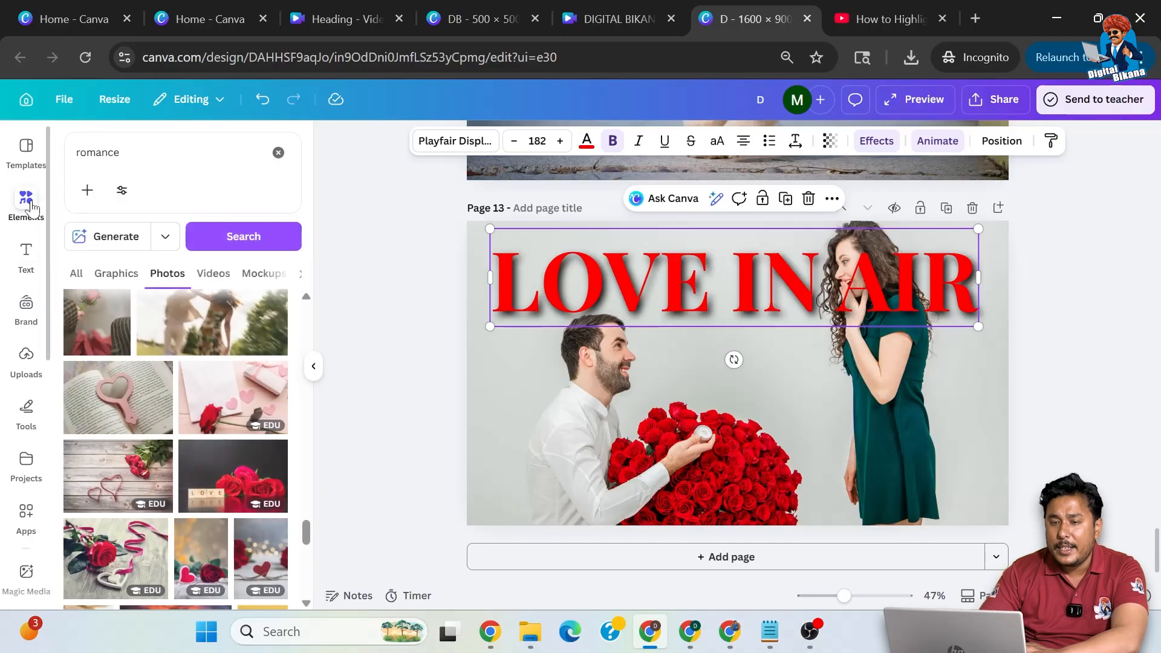
left_click(78, 273)
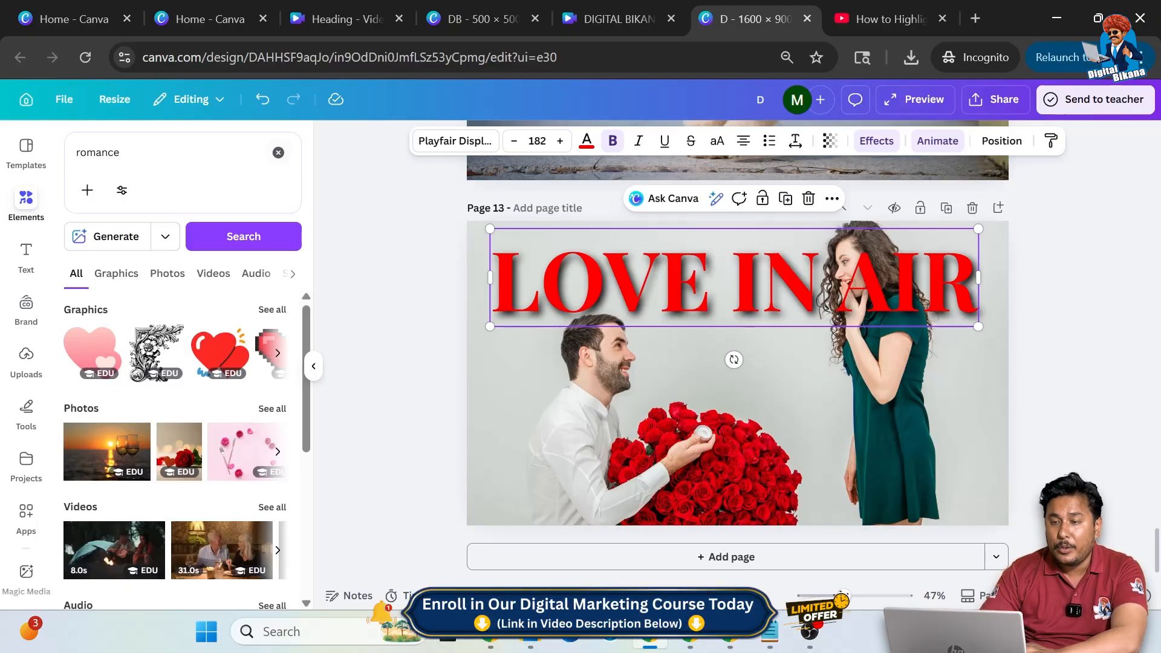
scroll(229, 423, "down", 2)
scroll(242, 429, "up", 2)
left_click(272, 408)
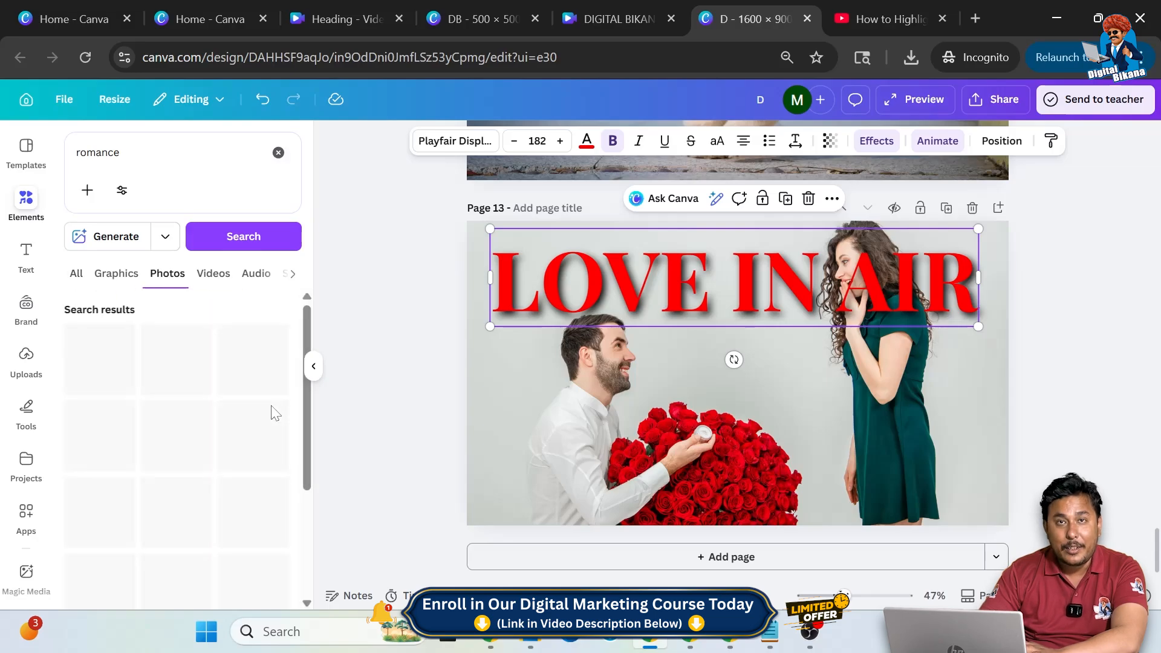
scroll(213, 393, "down", 2)
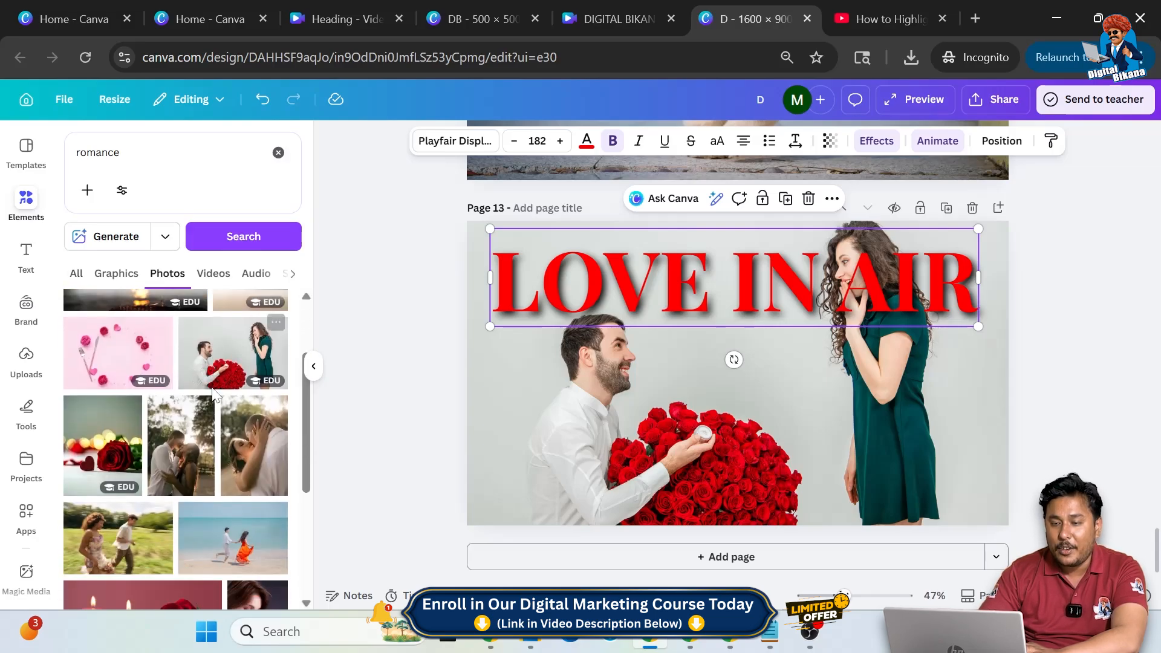
left_click(232, 352)
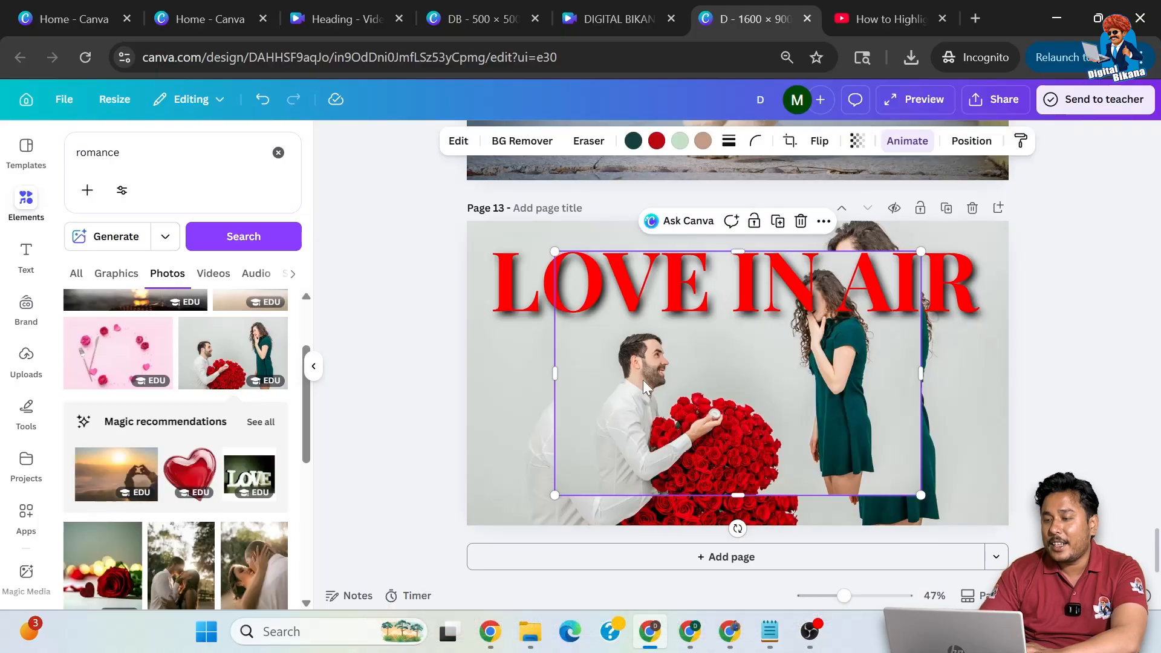
left_click_drag(747, 386, 744, 416)
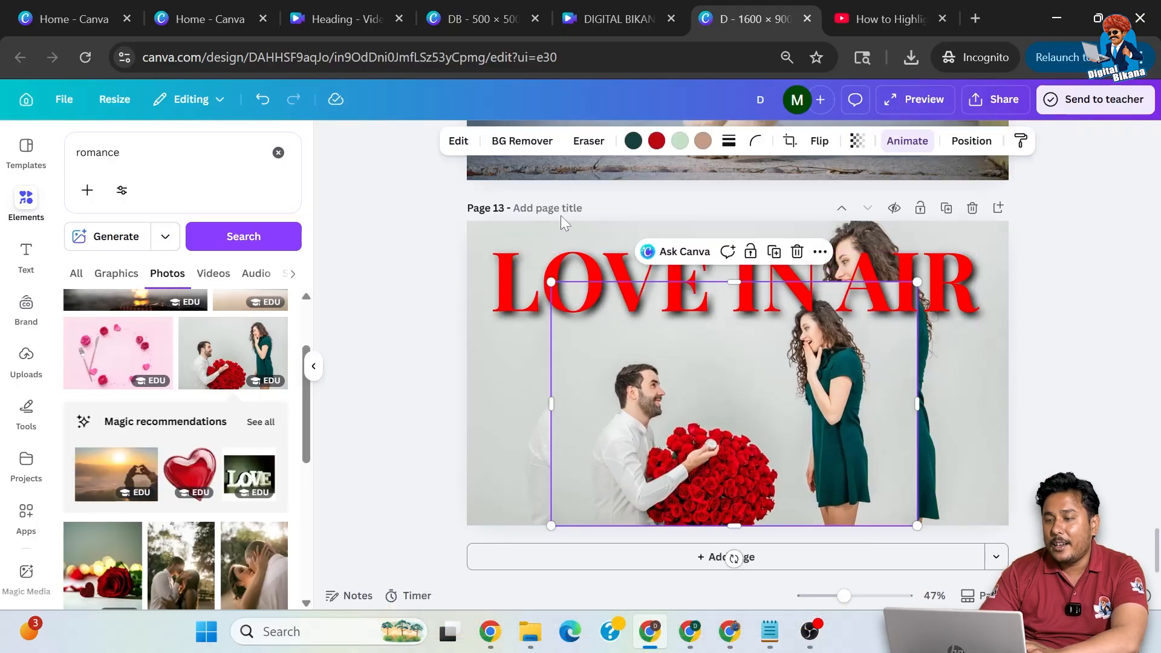
left_click(519, 145)
- Bring the cutout couple to the front layer and place it centred against the page's lower edge
left_click_drag(854, 374, 853, 318)
left_click(820, 207)
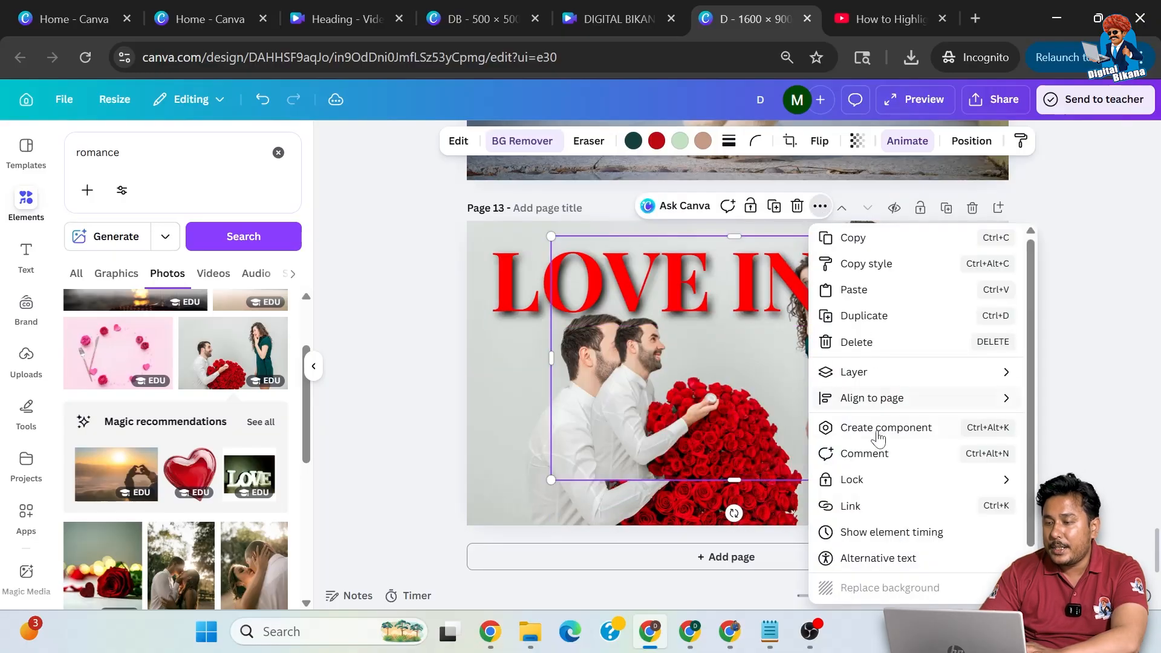
mouse_move(873, 376)
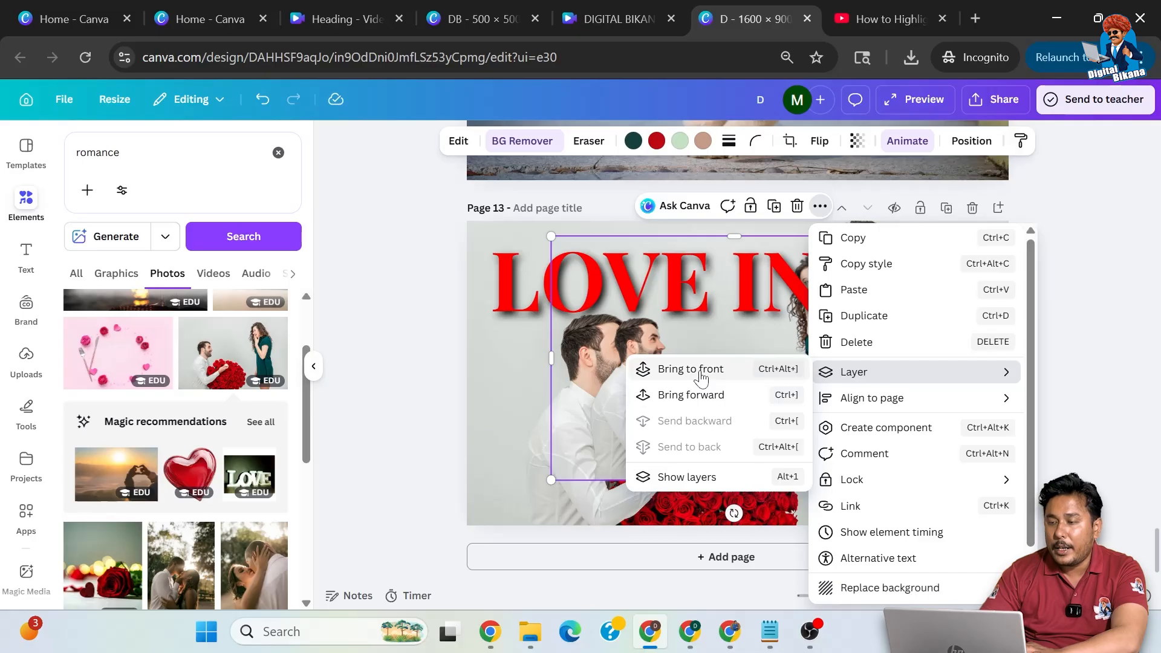
left_click(700, 377)
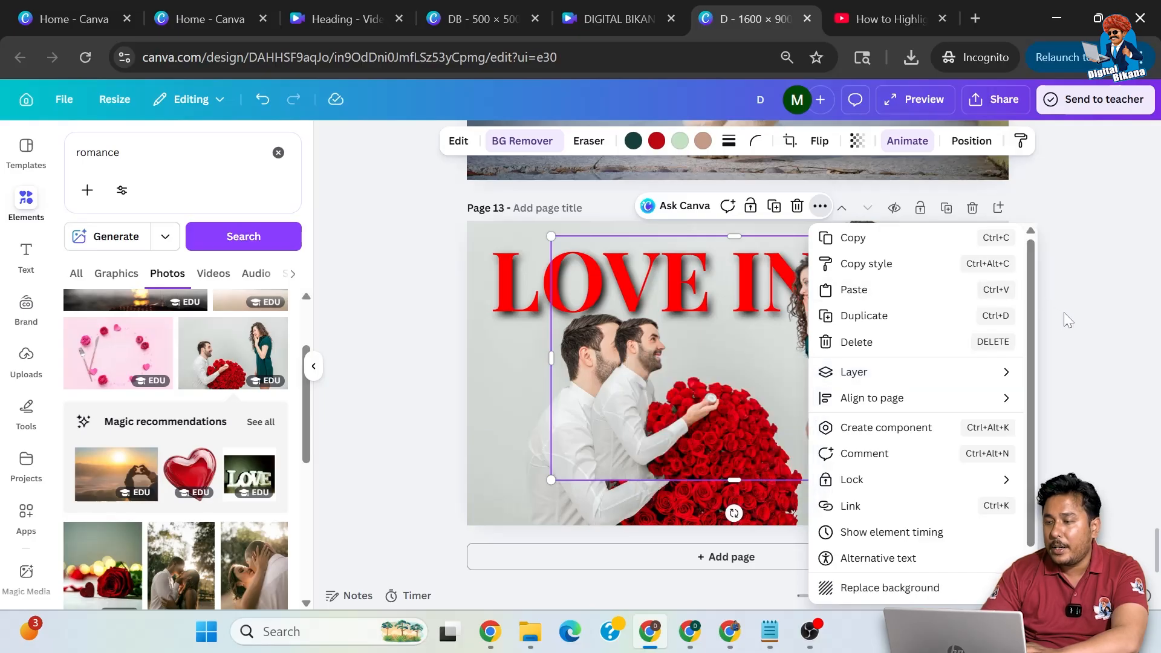
left_click(1064, 312)
left_click_drag(853, 380, 824, 427)
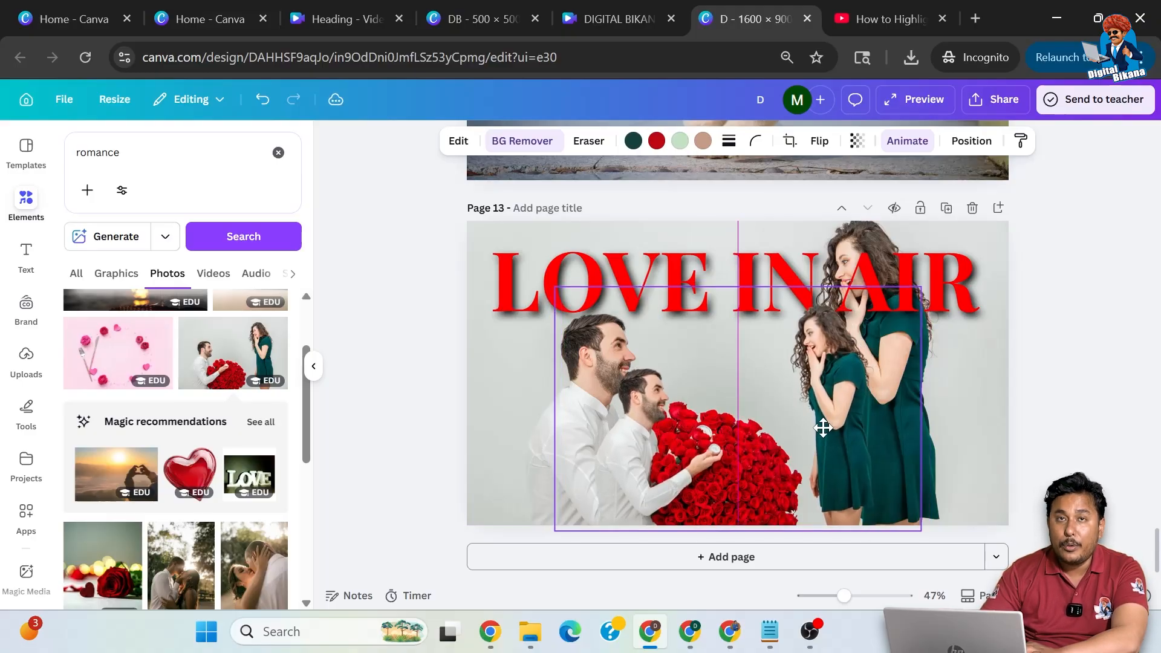
left_click_drag(823, 428, 825, 422)
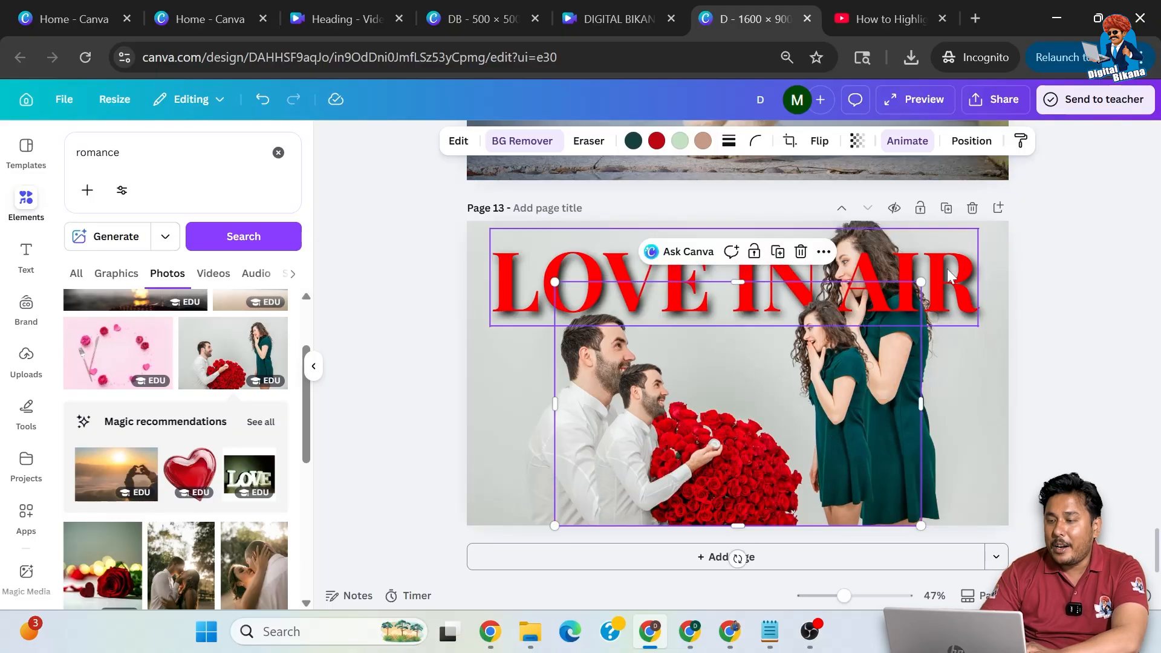
- Apply the Peppermint duotone filter to page 13's background photo
left_click(1004, 241)
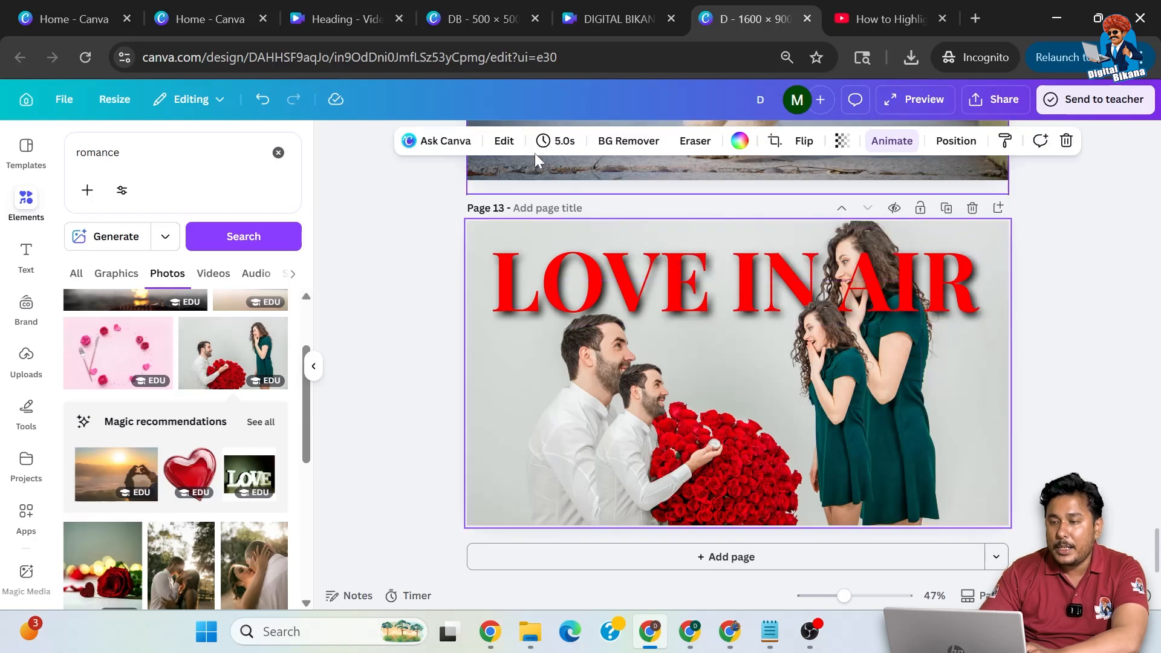
left_click(504, 142)
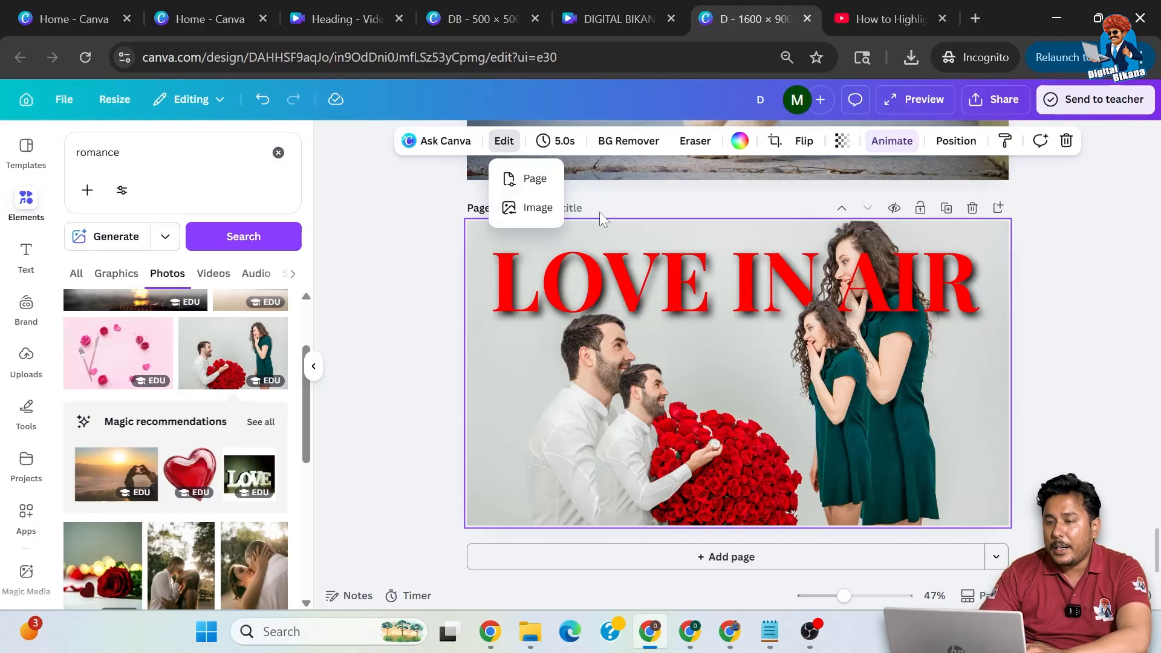
left_click(526, 207)
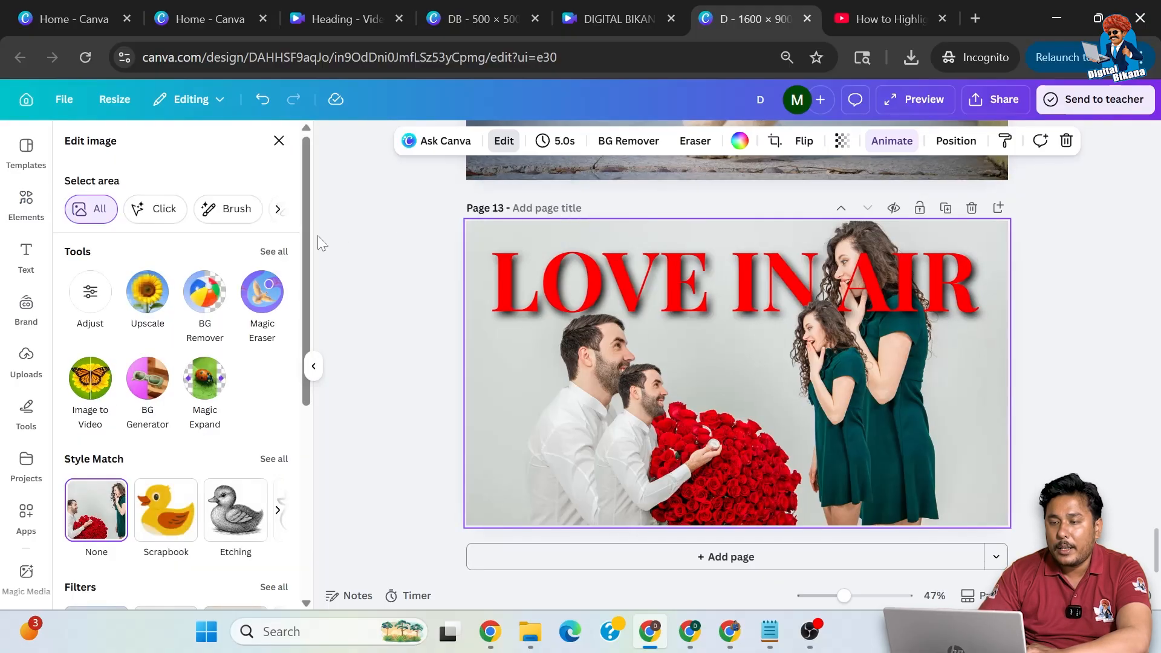
scroll(127, 363, "down", 5)
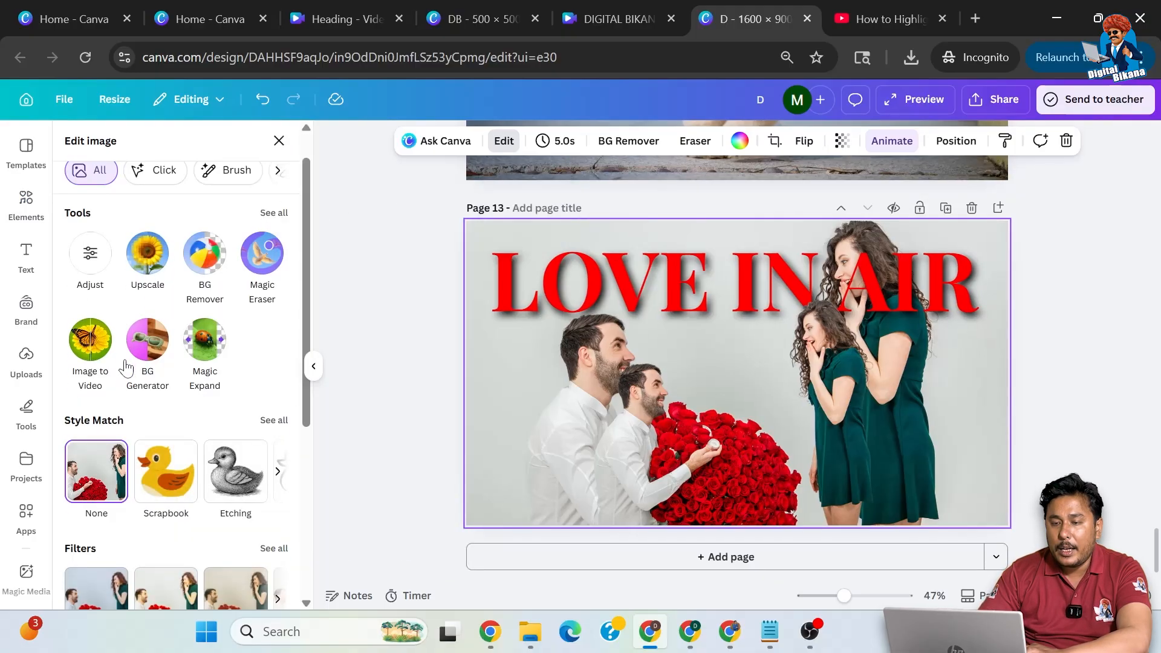
scroll(127, 366, "down", 1)
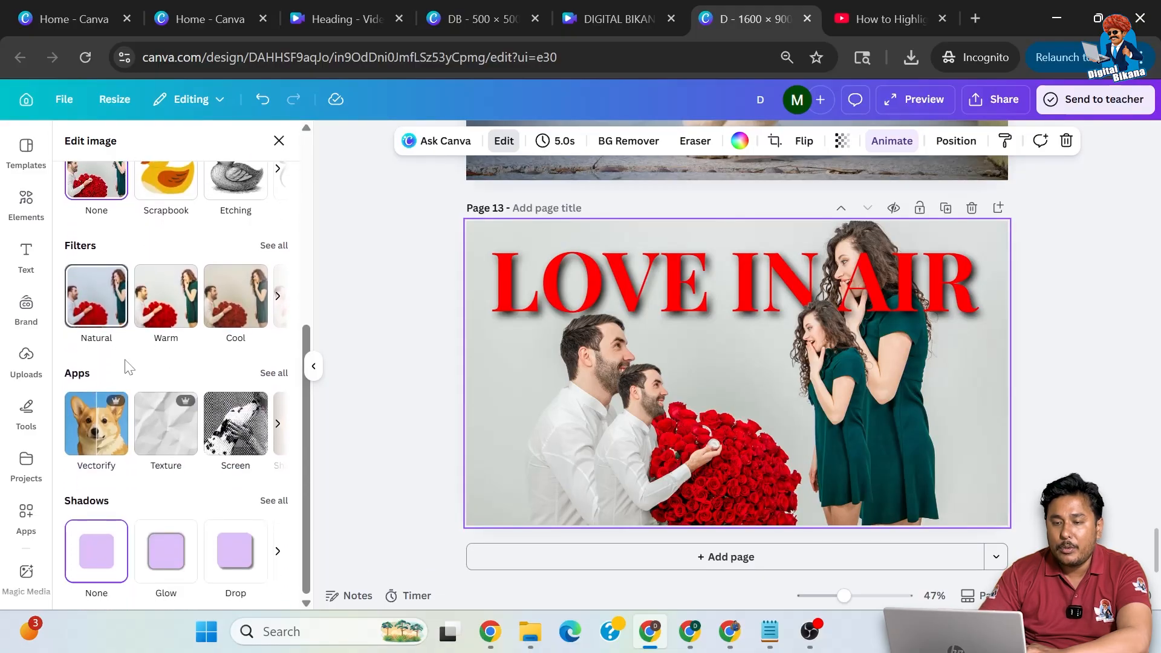
left_click(273, 245)
scroll(209, 401, "down", 7)
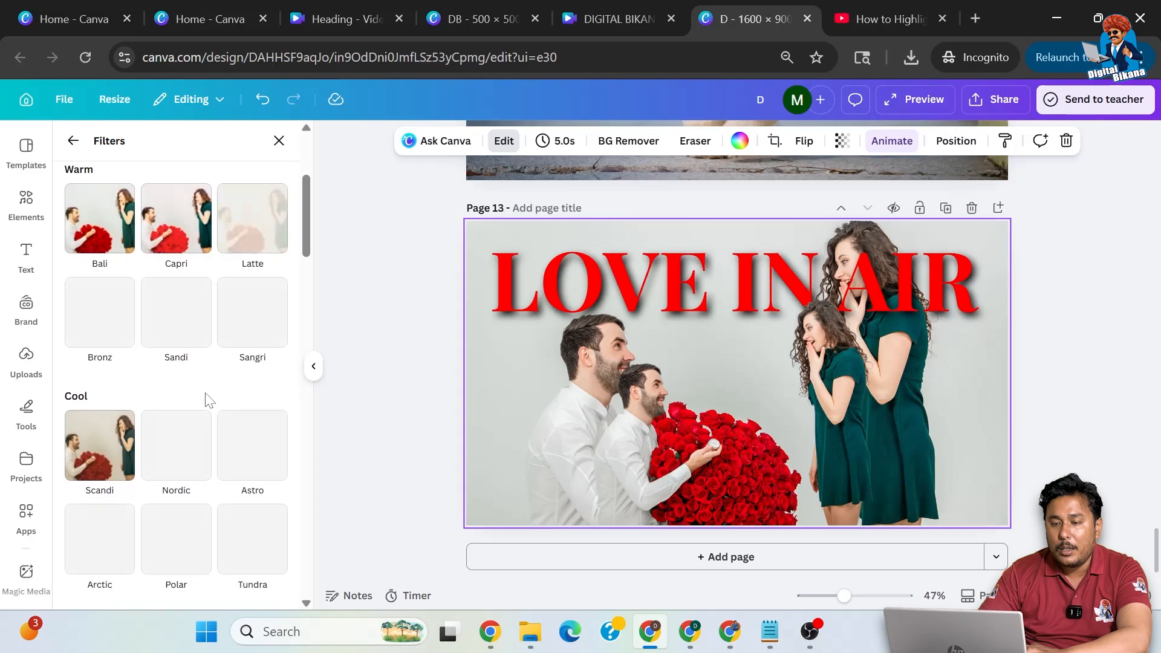
scroll(206, 400, "down", 3)
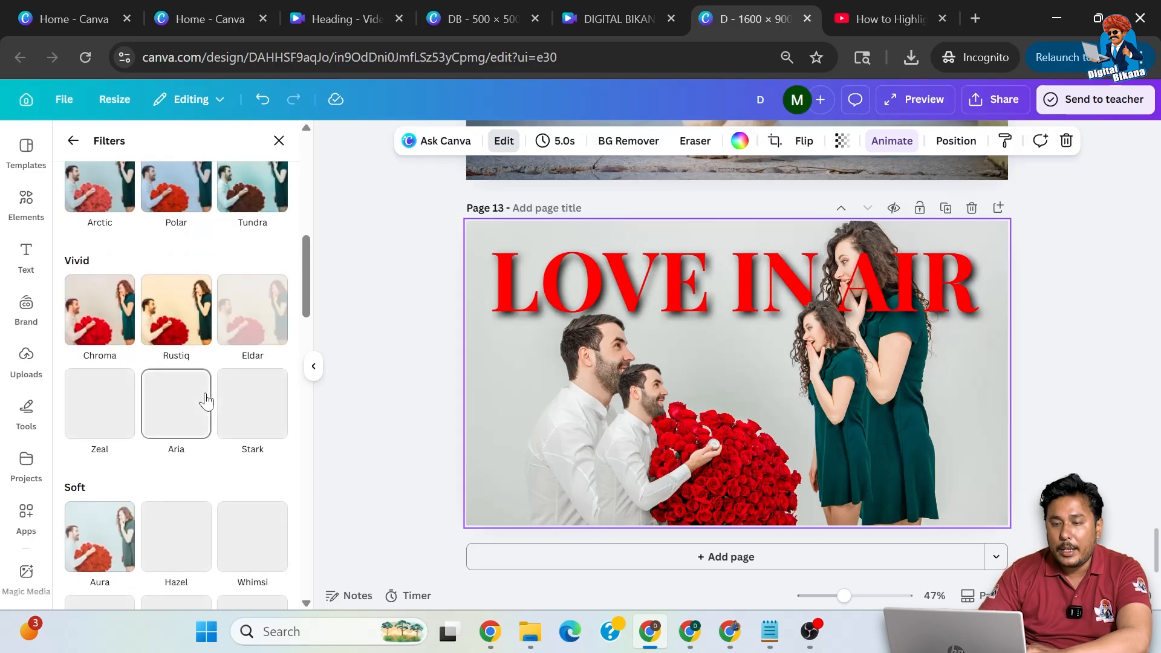
scroll(206, 400, "down", 2)
scroll(206, 400, "down", 7)
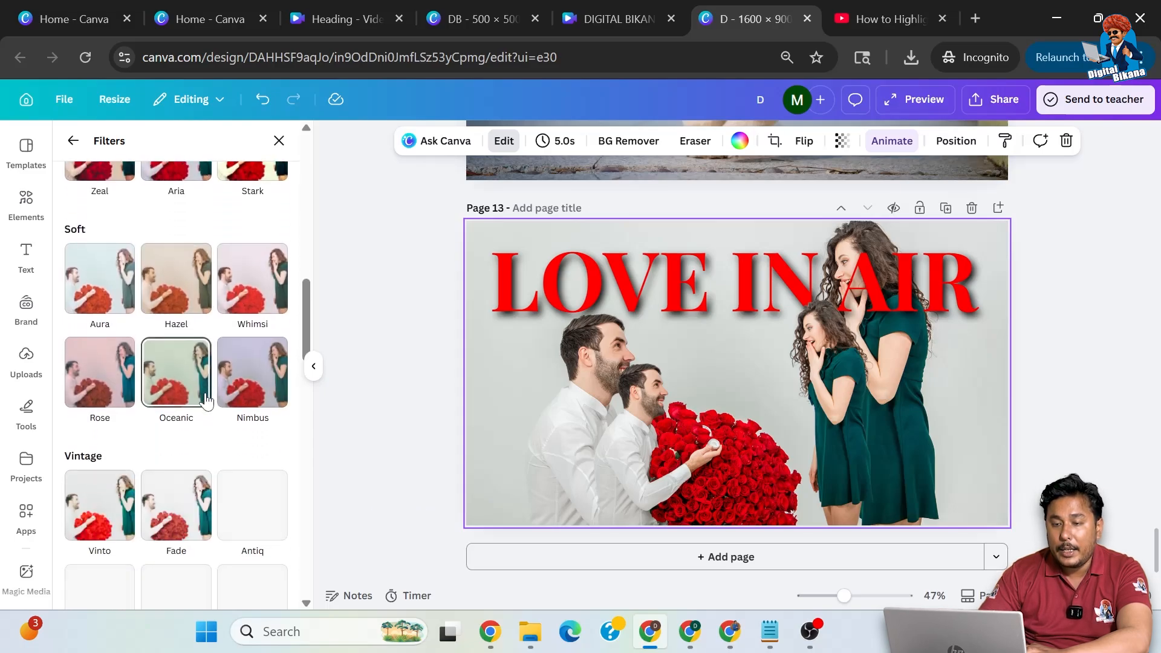
scroll(207, 400, "down", 6)
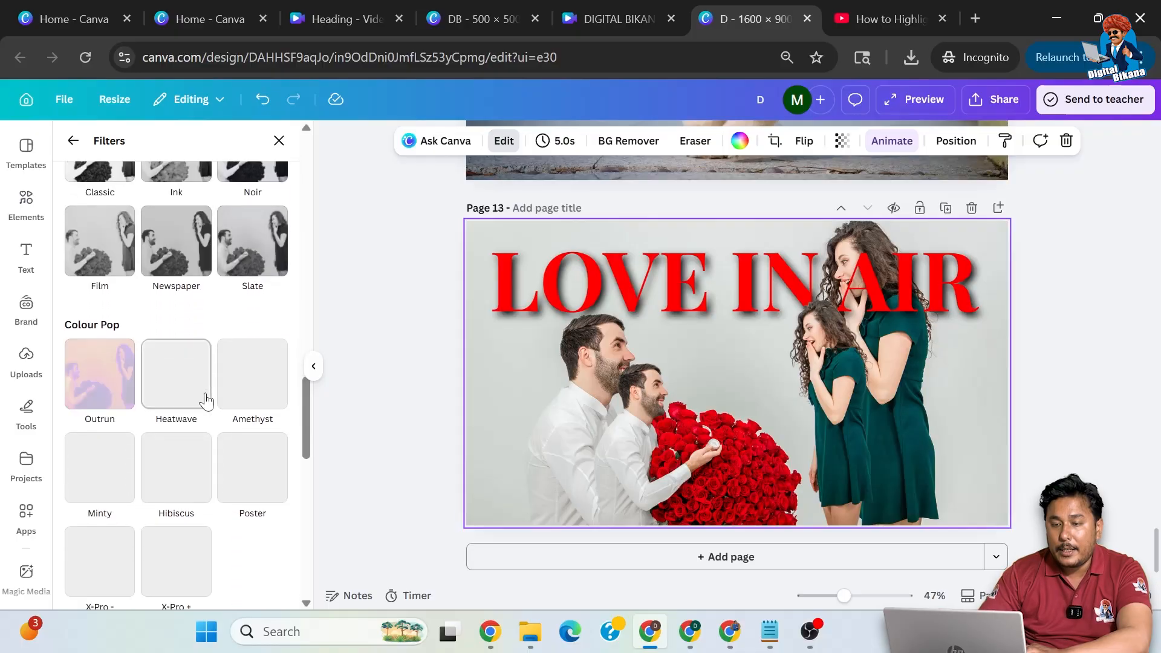
scroll(206, 400, "down", 5)
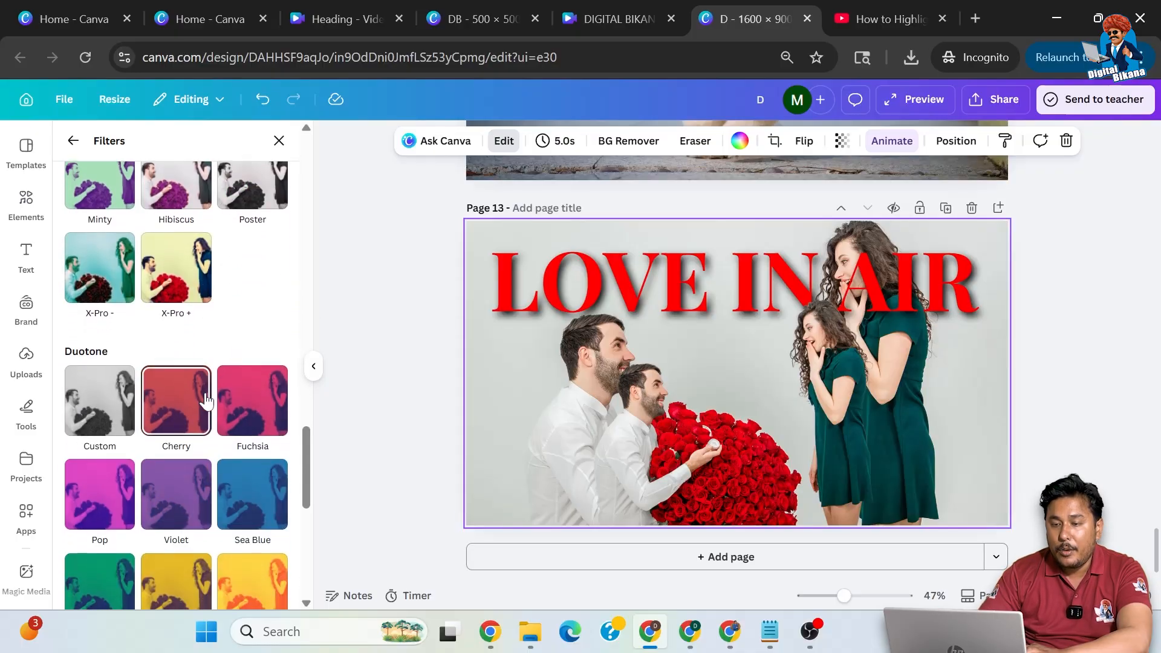
scroll(206, 401, "down", 2)
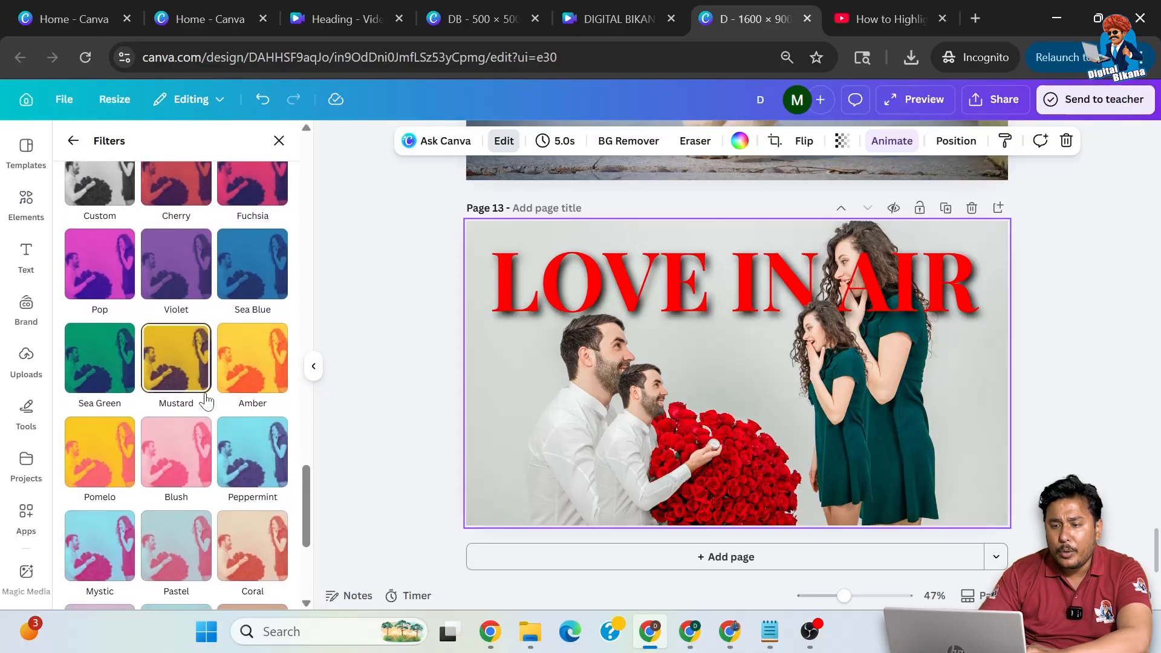
scroll(206, 401, "down", 2)
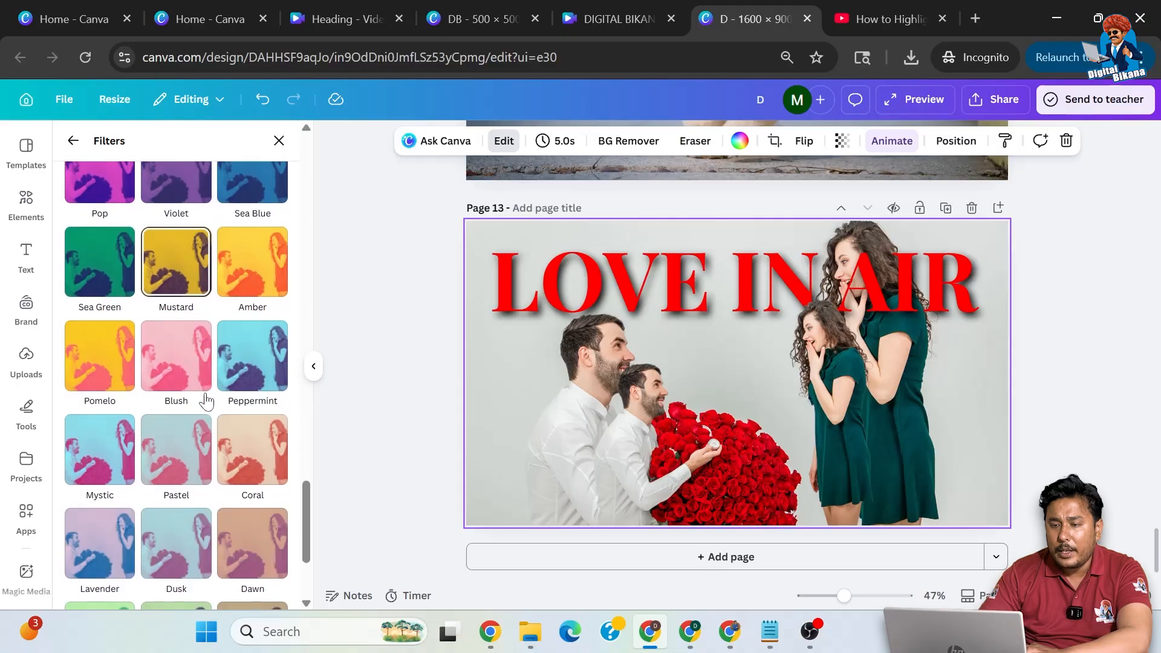
left_click(270, 363)
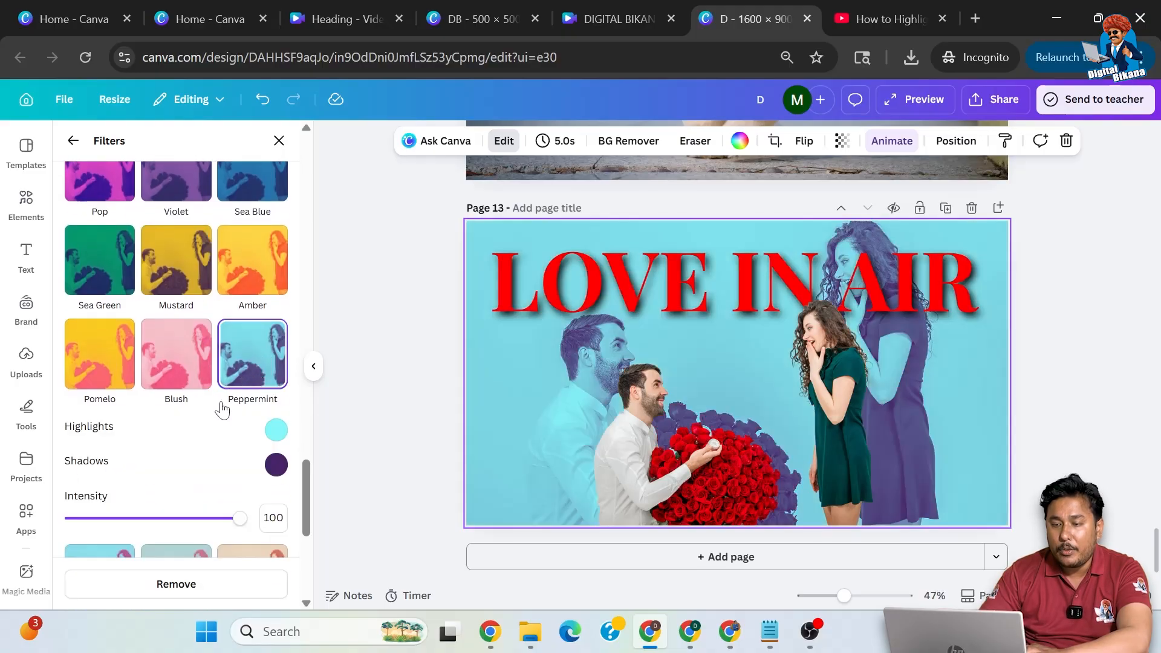
scroll(200, 444, "down", 2)
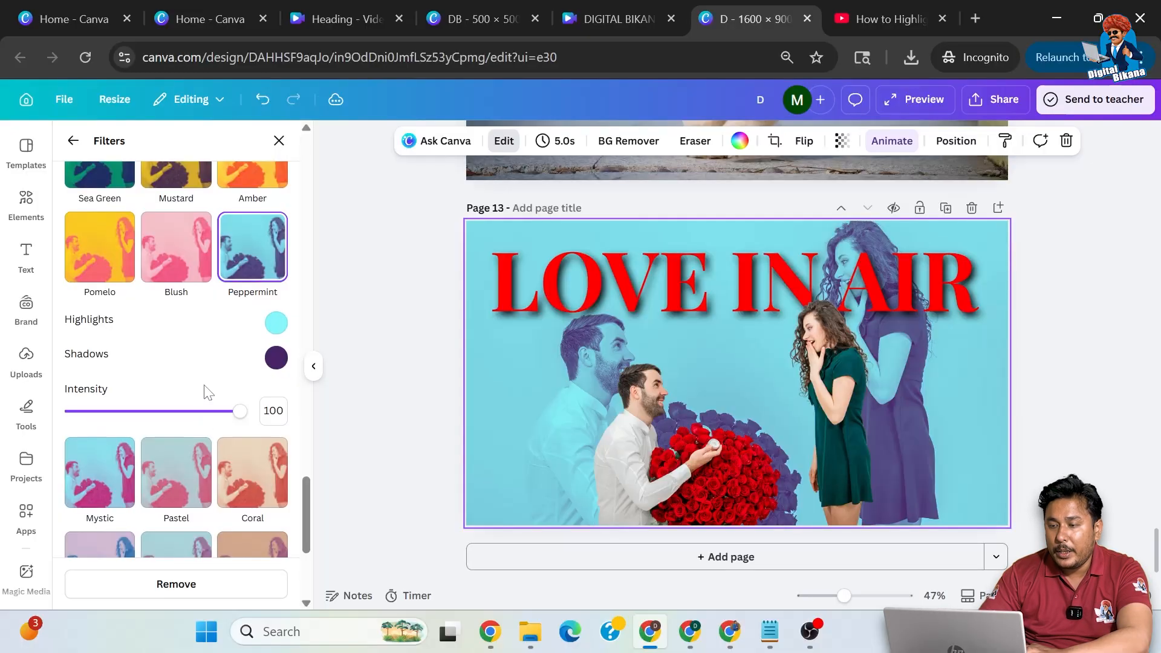
scroll(207, 389, "down", 1)
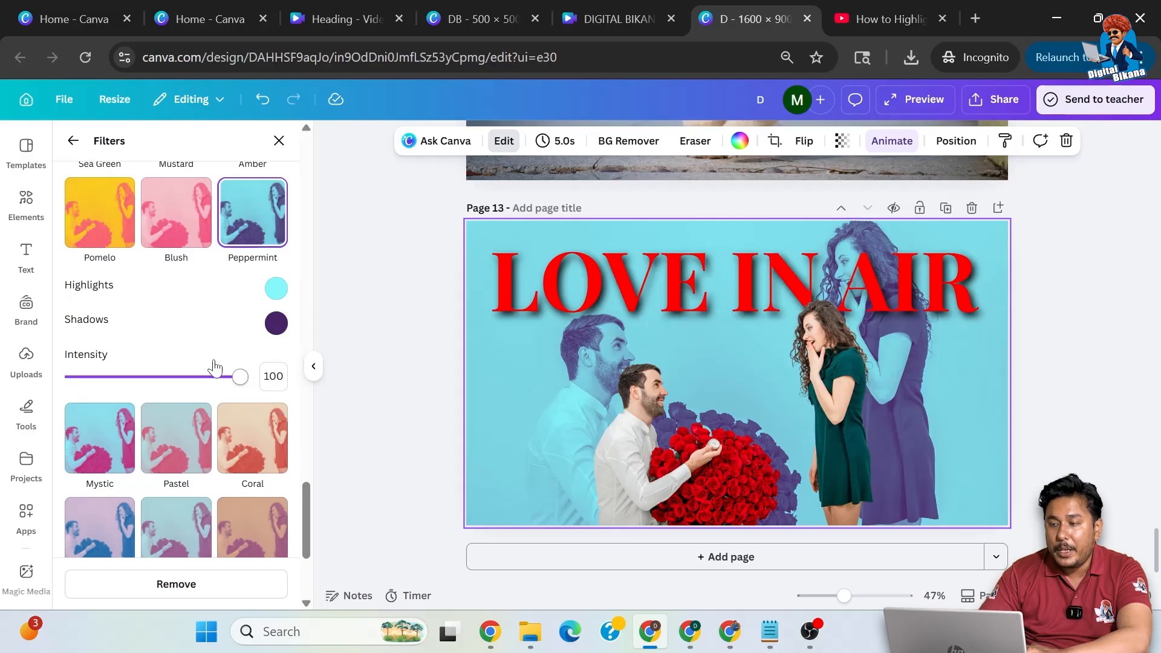
- Blur the whole background image with an intensity of 24 and leave the image editor
scroll(194, 348, "up", 15)
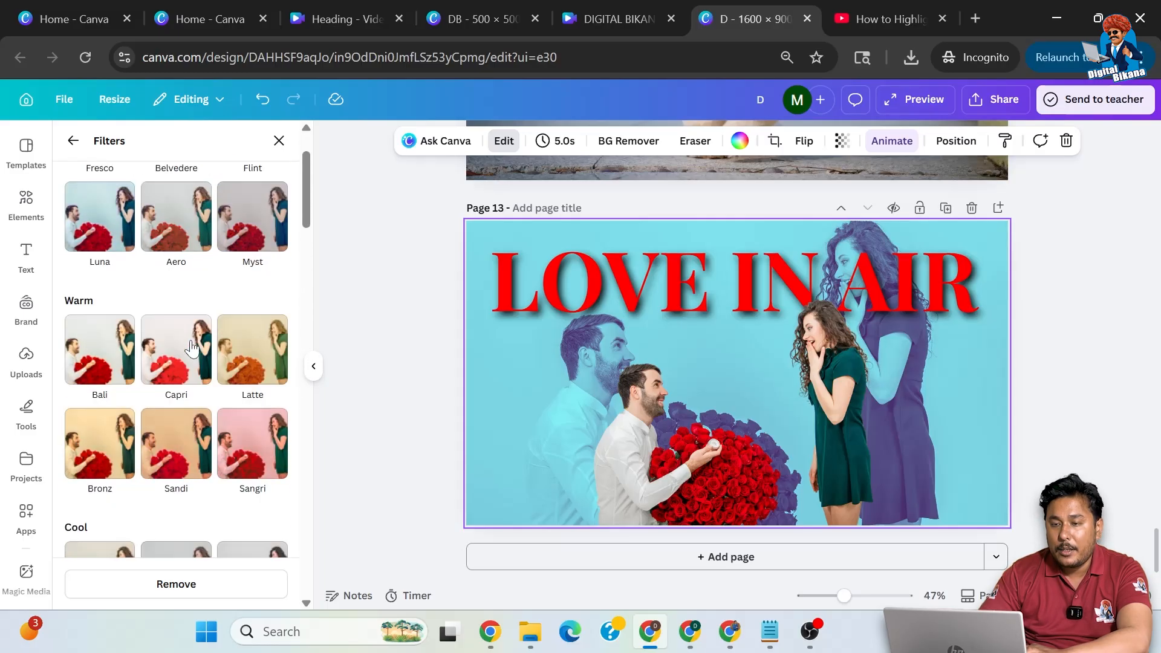
left_click(72, 140)
scroll(142, 290, "up", 5)
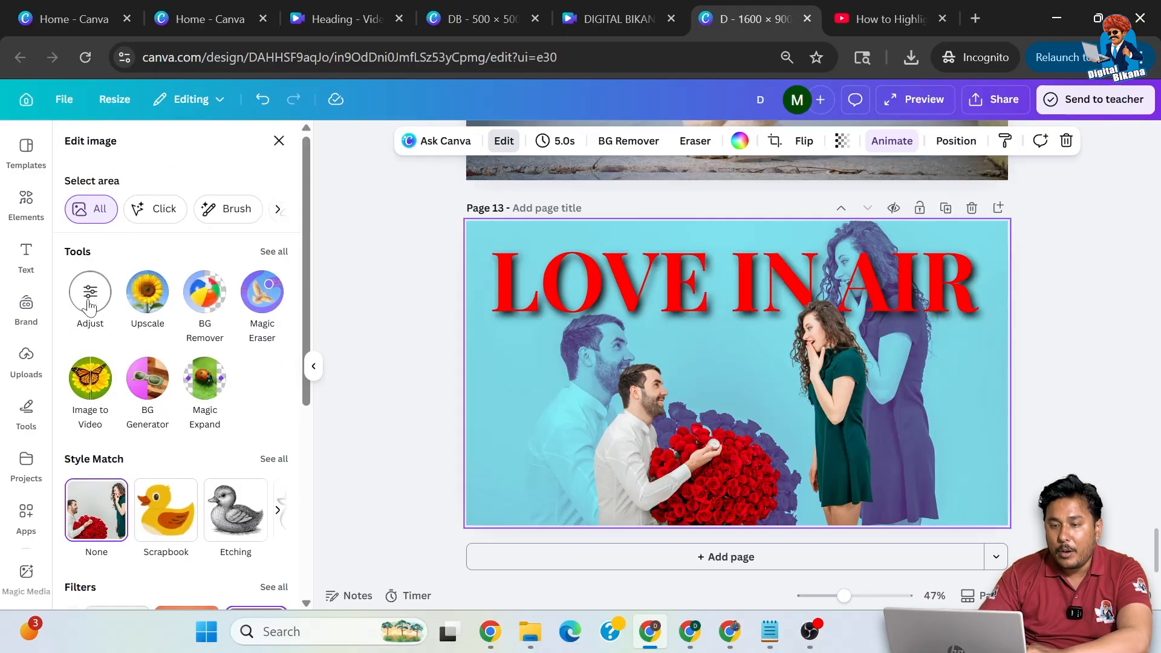
left_click(275, 252)
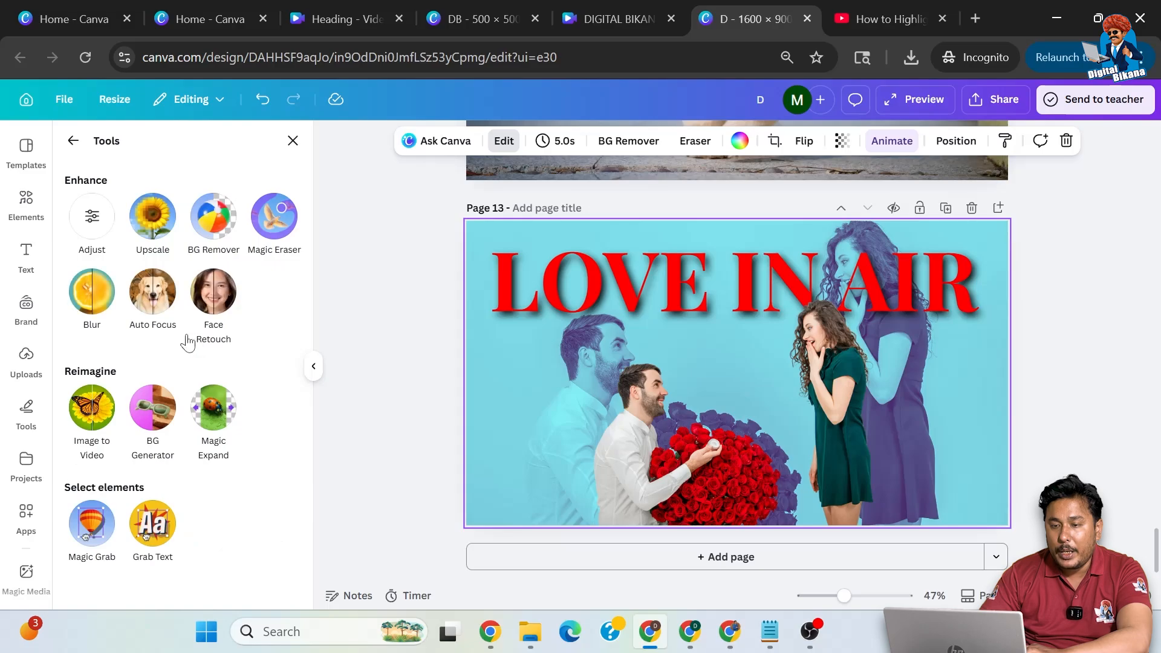
left_click(107, 307)
left_click_drag(72, 252, 116, 254)
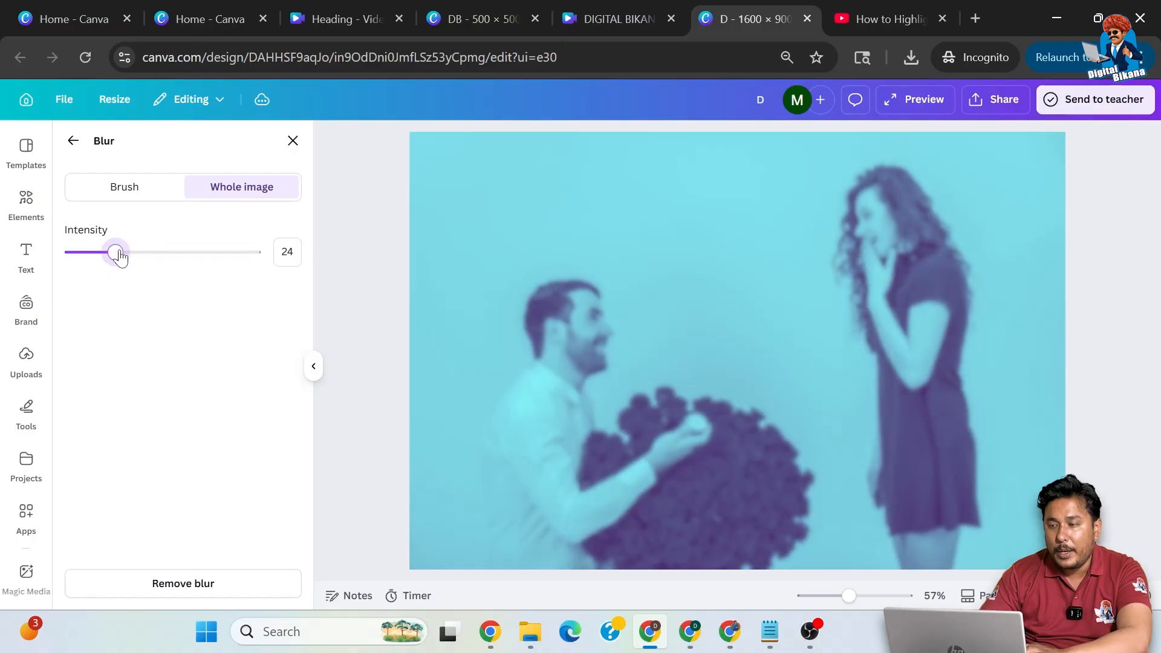
left_click(294, 143)
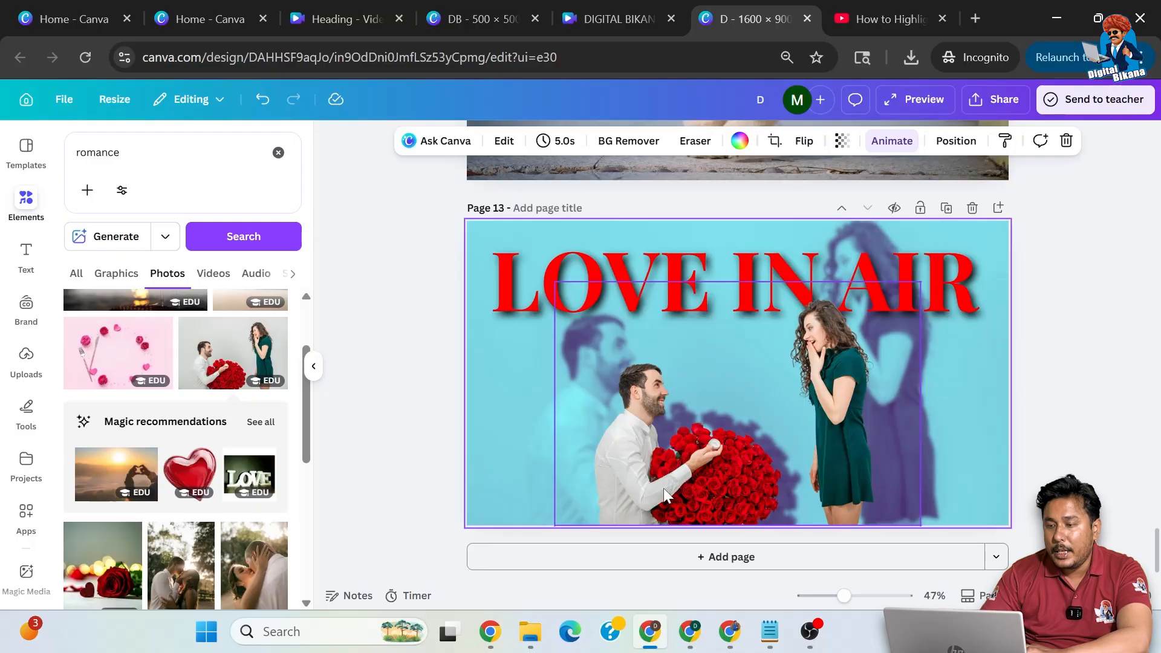
- Enlarge the cutout couple so the woman's head overlaps the heading, and centre it on the page's lower edge
left_click(801, 405)
left_click_drag(921, 282, 995, 221)
left_click_drag(843, 345, 803, 345)
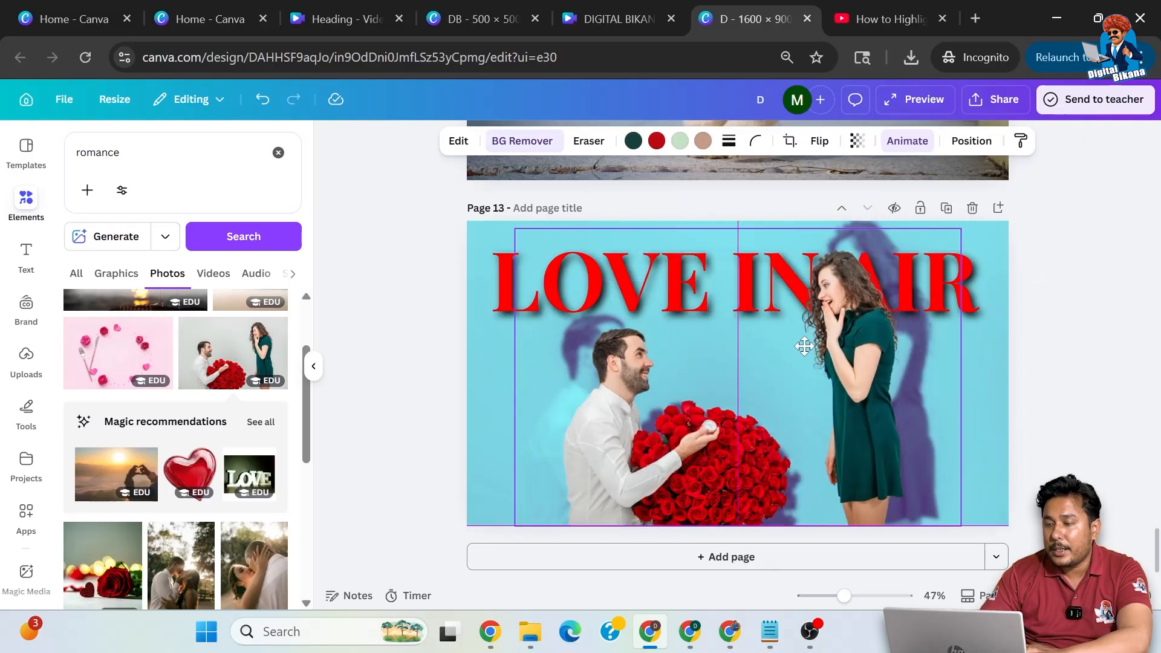
left_click_drag(961, 228, 918, 256)
left_click_drag(814, 358, 827, 351)
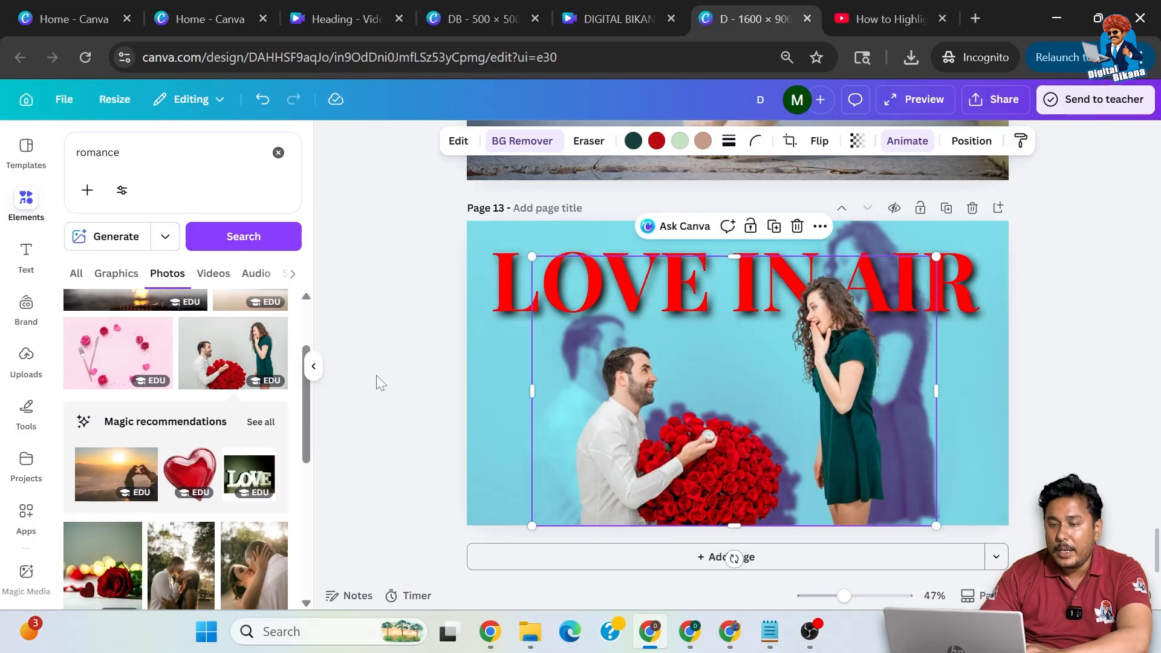
- Search the elements for GRADIENT across all types and add the blue fade graphic to page 13
left_click_drag(135, 153, 31, 151)
type("G")
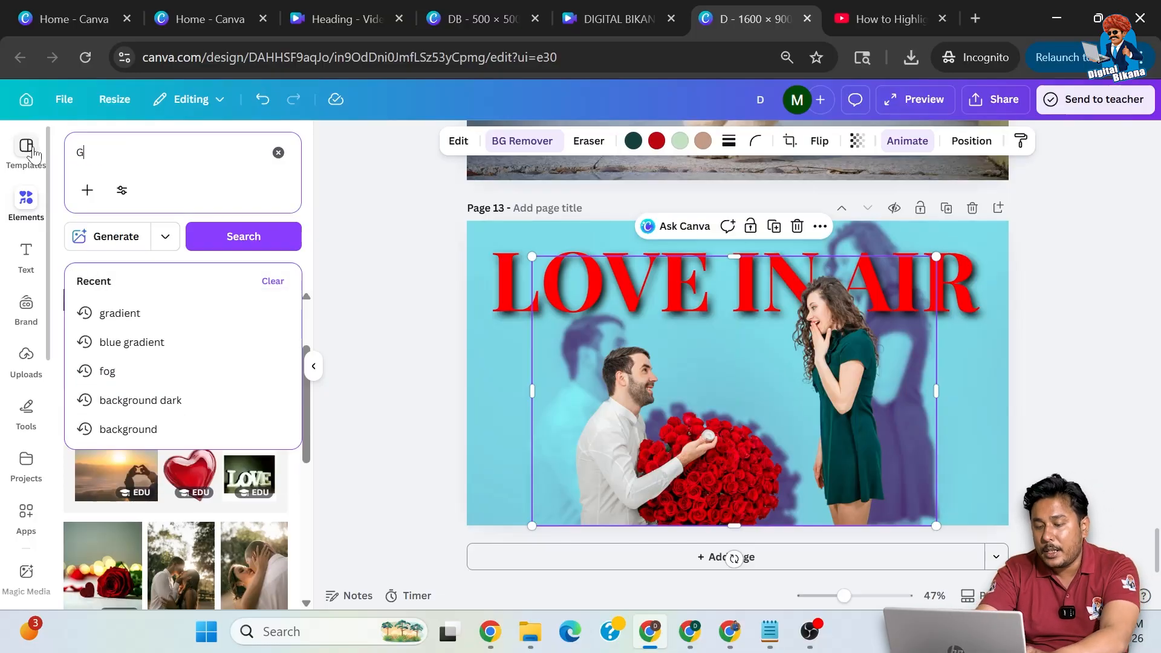
type("RADIENT")
key("Return")
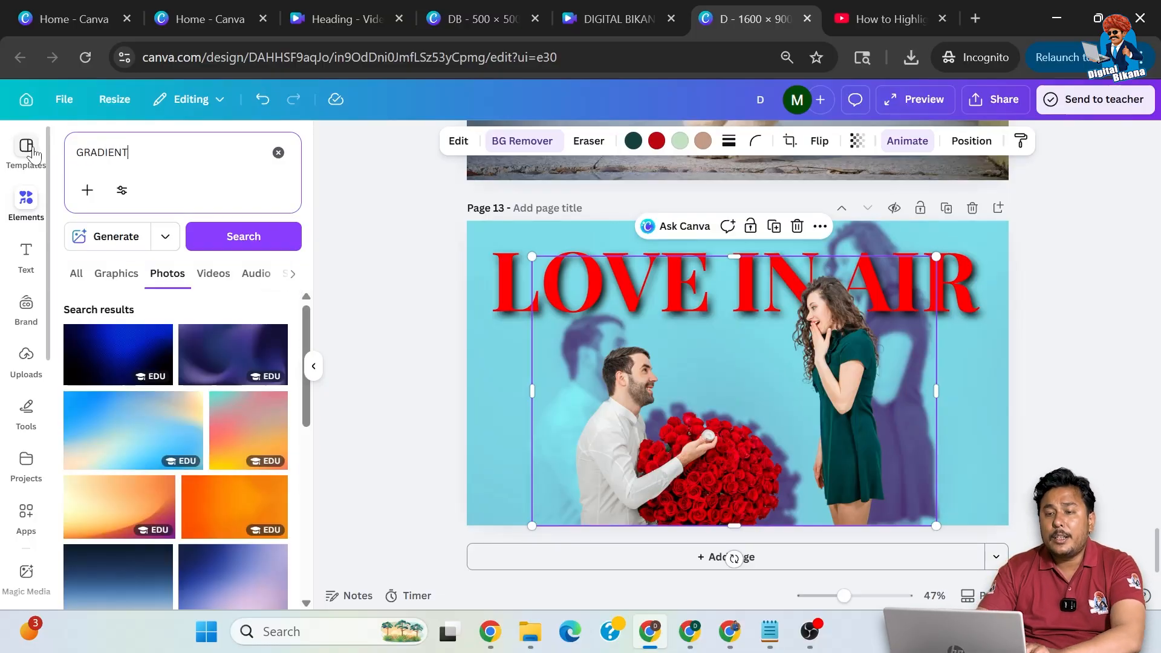
left_click(84, 276)
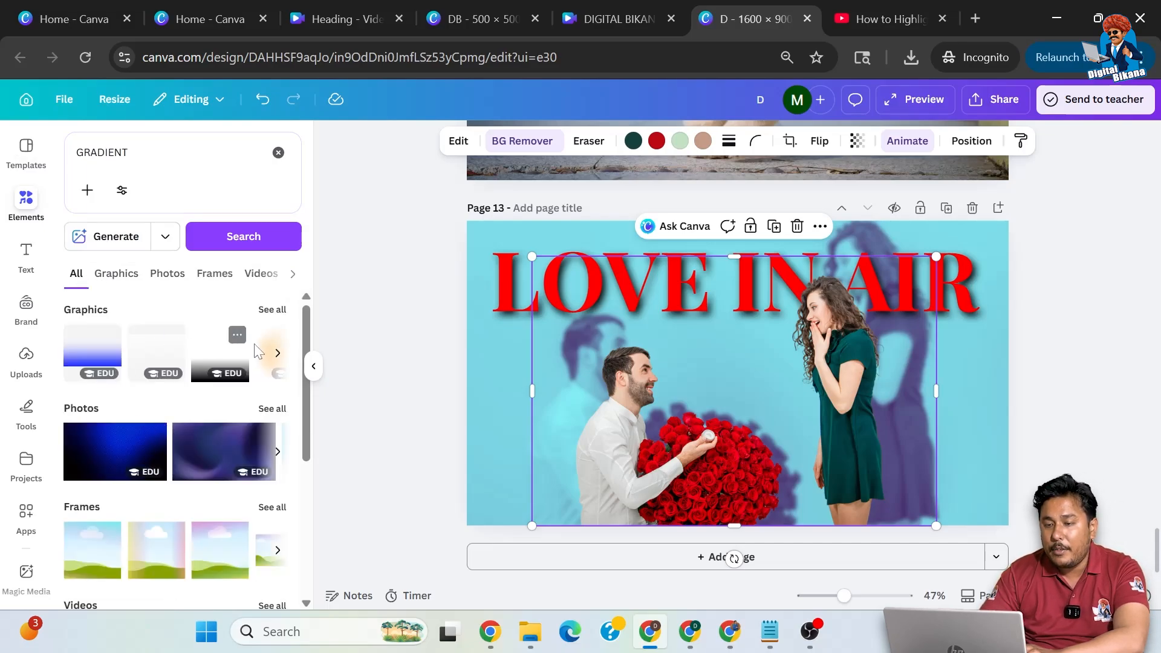
left_click(92, 356)
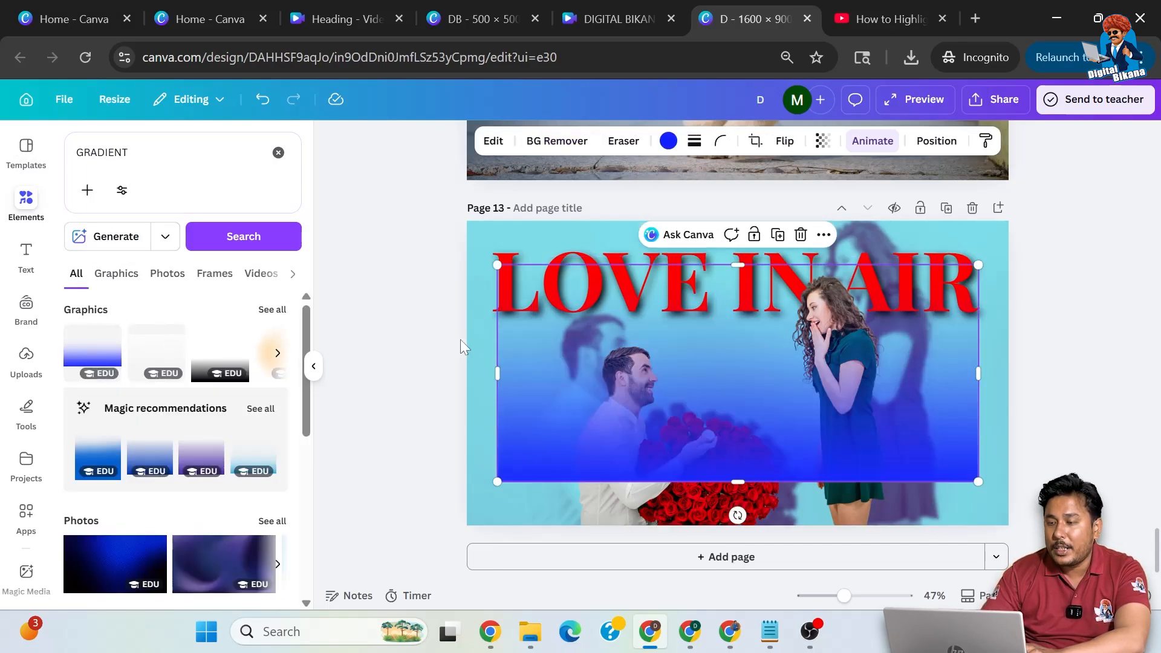
- Enlarge the gradient to span the full page width and place it over the lower part, starting just below the heading
left_click_drag(818, 382, 786, 435)
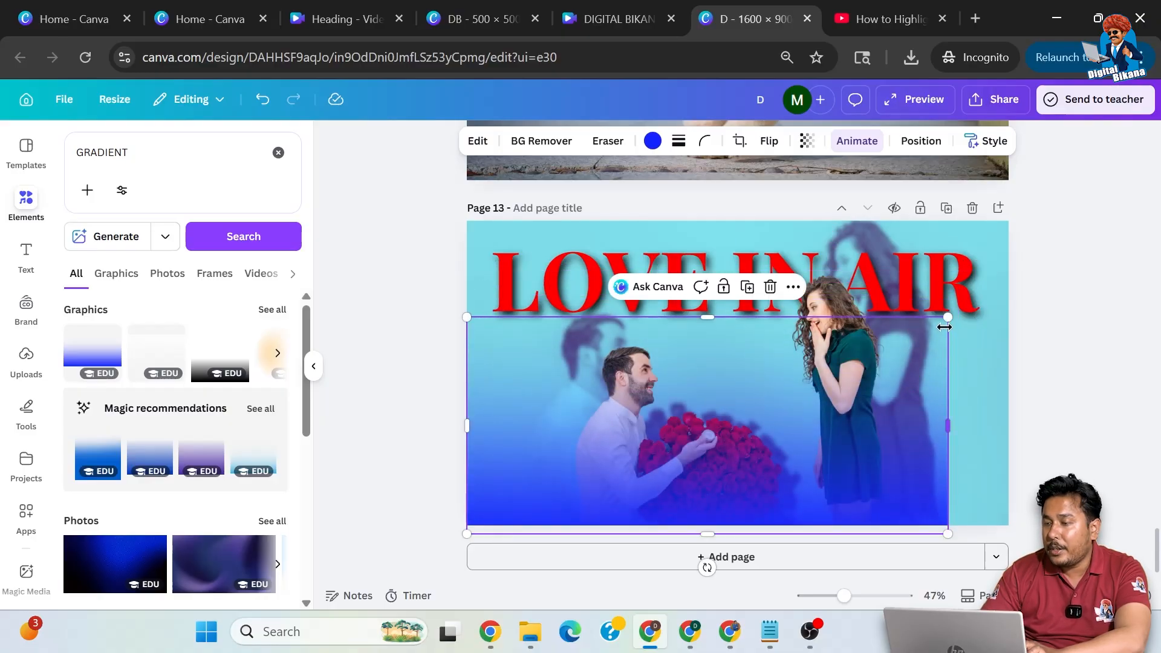
left_click_drag(948, 317, 1019, 284)
left_click_drag(919, 367, 923, 405)
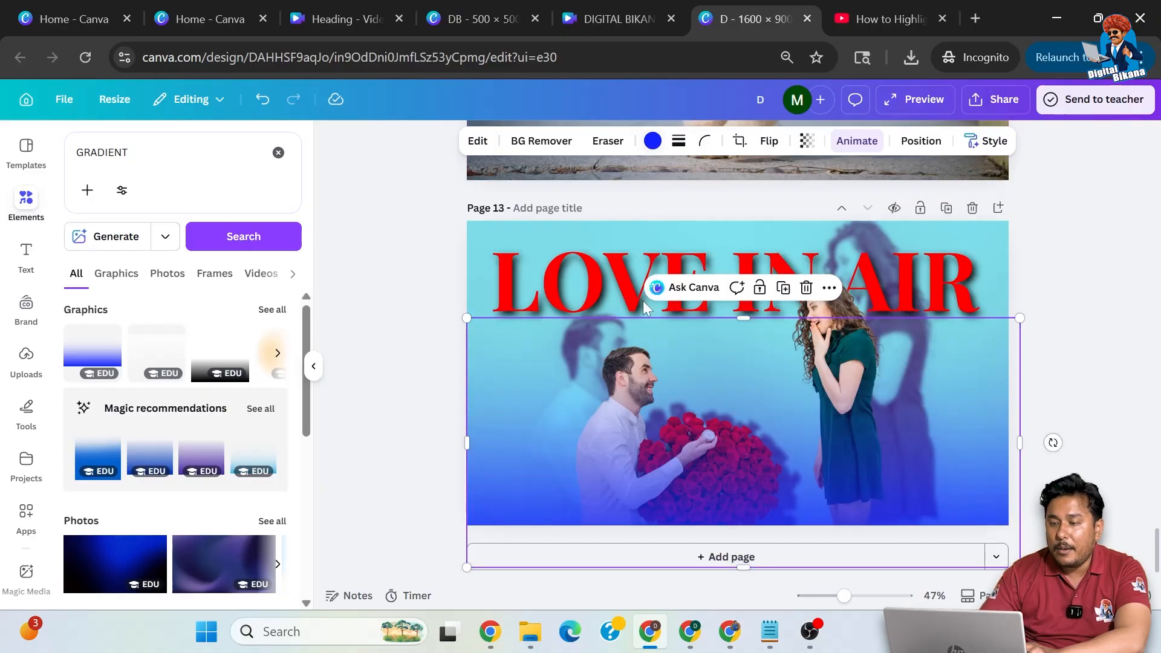
- Recolour the gradient to the document's vivid red #ff0000 and deselect it
left_click(652, 144)
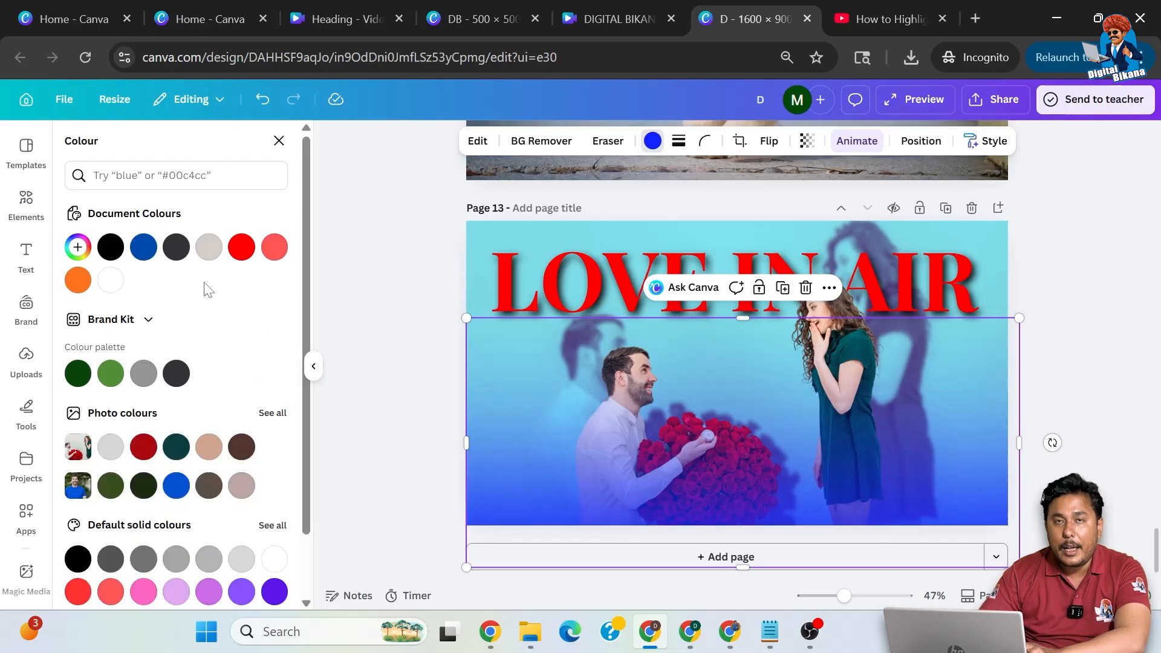
left_click(241, 254)
left_click(241, 254)
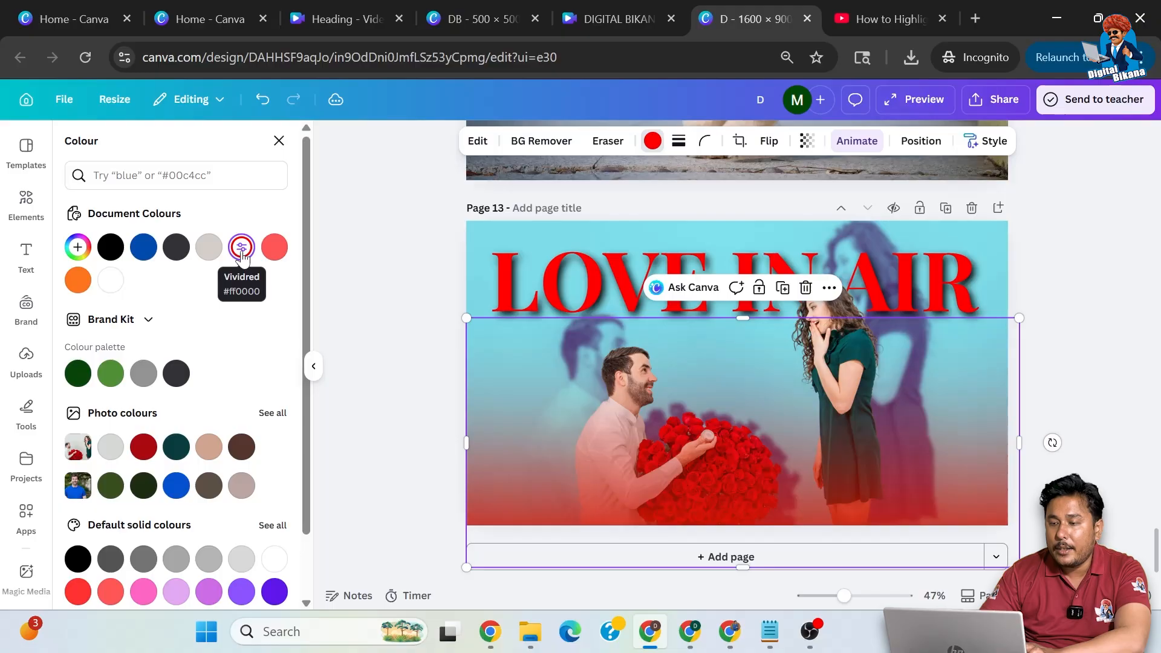
left_click(1058, 284)
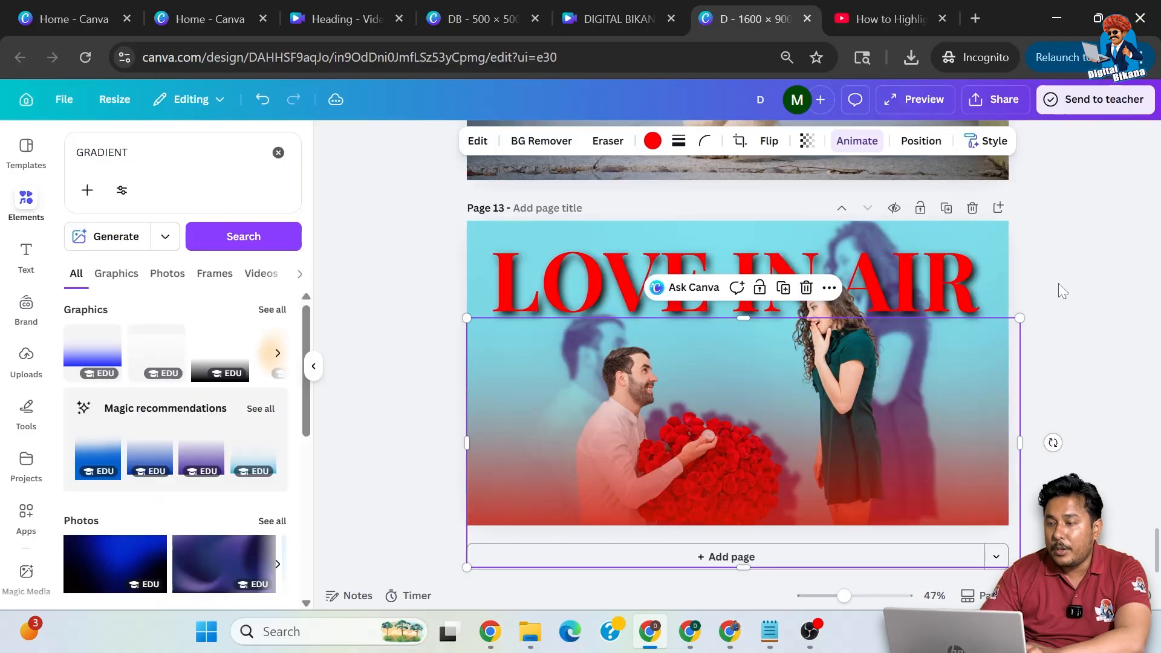
left_click(1058, 284)
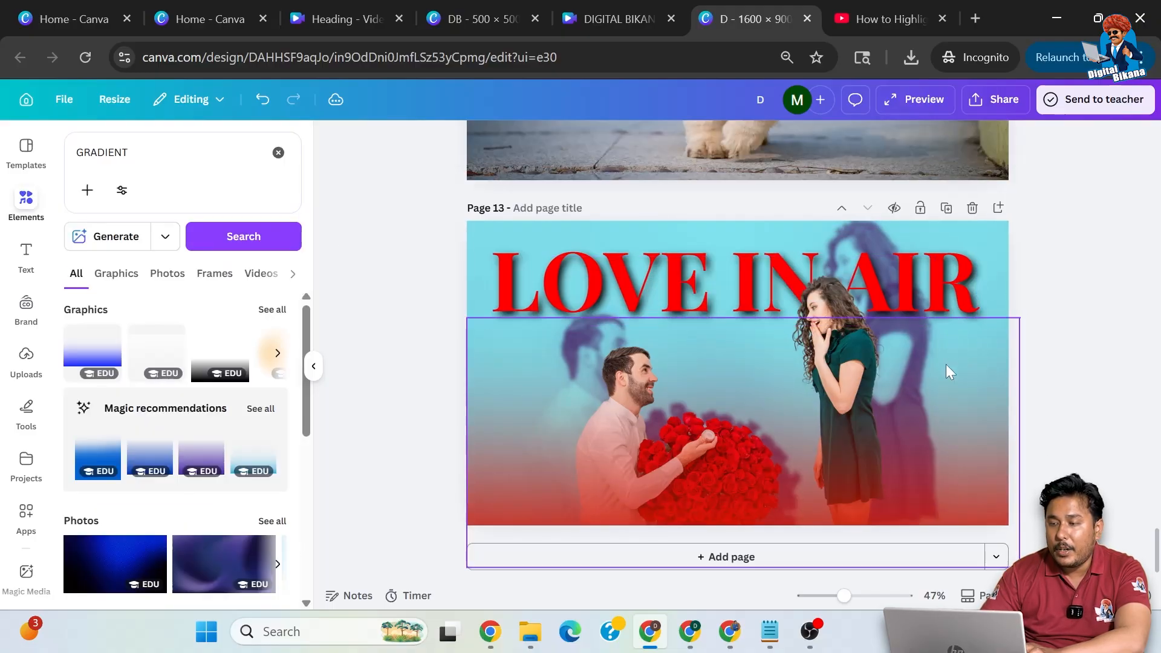